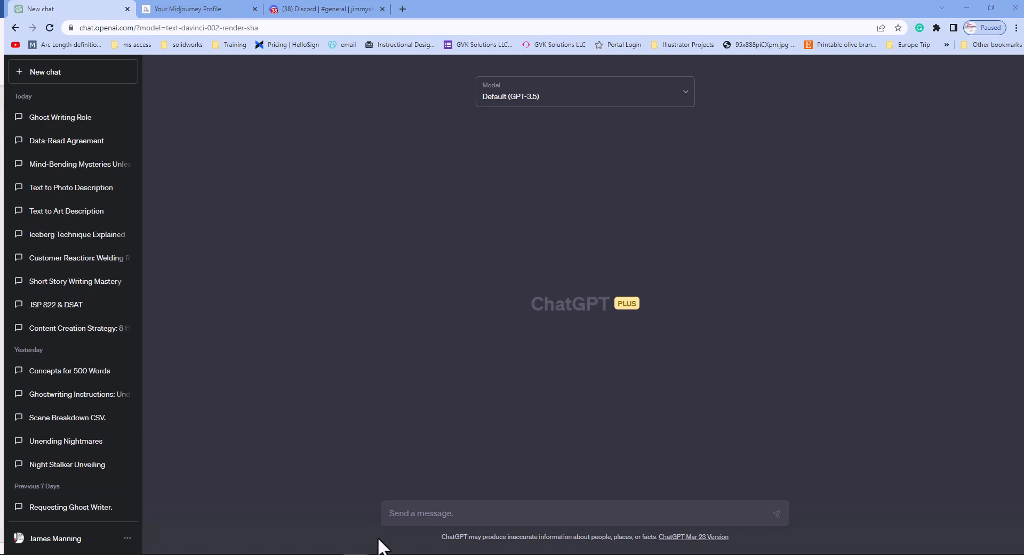
Send the ghost writer role assignment, with "data:" meaning only read and reply "read", and "write:" meaning execute the instructions.
{"action": "left_click", "coordinate": [423, 516]}
{"action": "type", "text": "The Role Assignment You are going to act as my ghost writer. I am going to provide you with a series of instructions. when I start the prompt with \"data:\" that is your signal to only read the data and reply with \"read\". when I start the prompt with \"write:\" you are to execute the instructions. Do you understands?"}
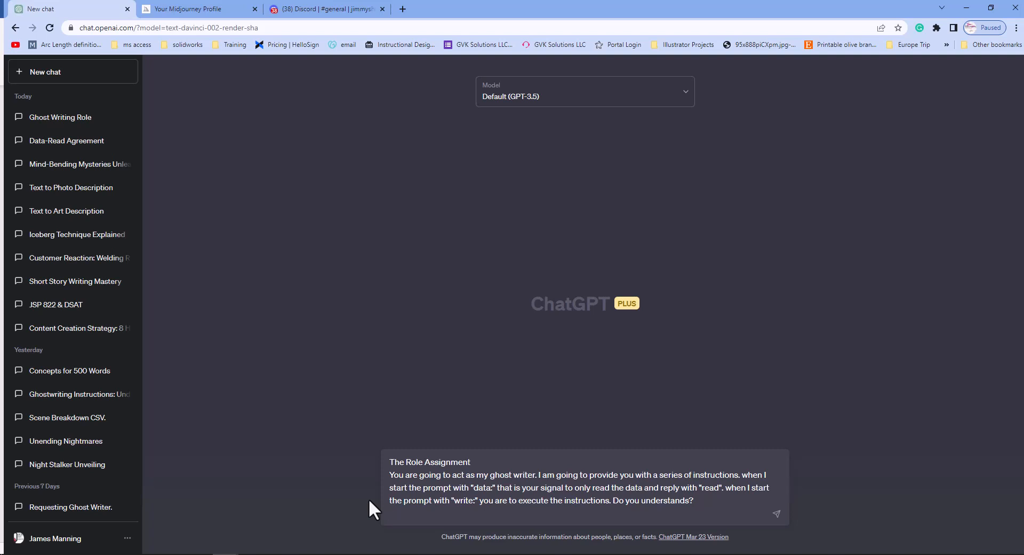
{"action": "key", "text": "Return"}
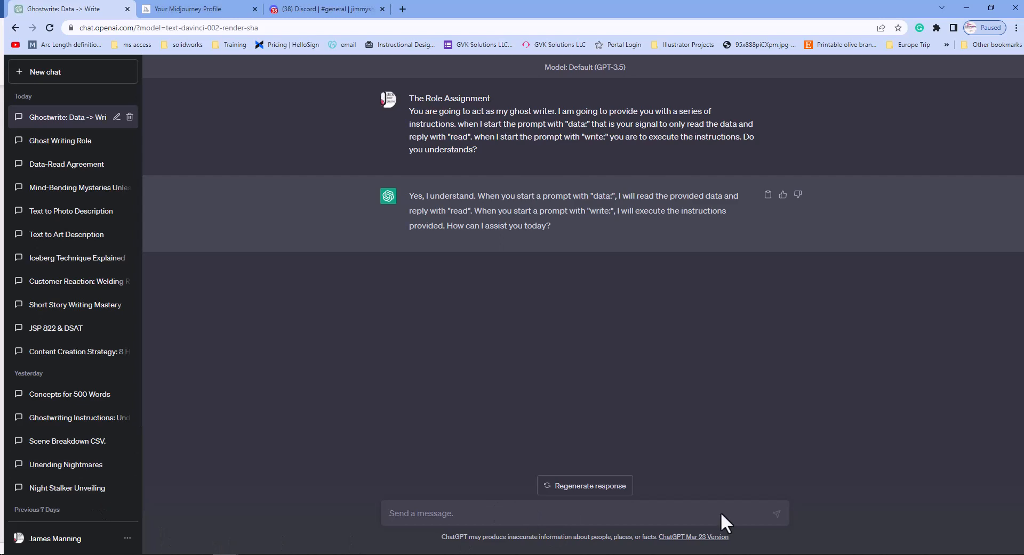
Send the copied short story as a prompt starting with "data:" followed by a blank line.
{"action": "type", "text": "data:"}
{"action": "key", "text": "shift+Return"}
{"action": "key", "text": "shift+Return"}
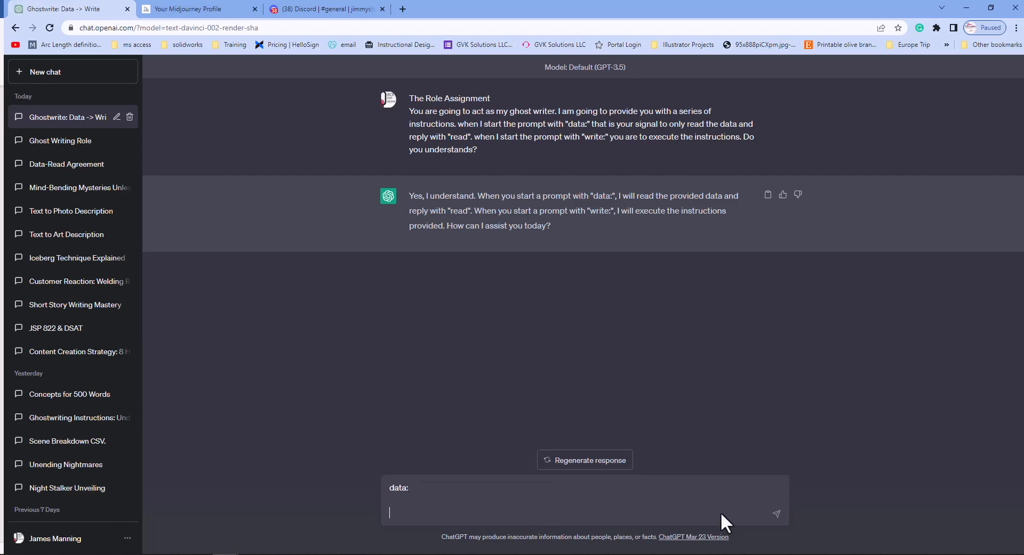
{"action": "key", "text": "ctrl+v"}
{"action": "key", "text": "Return"}
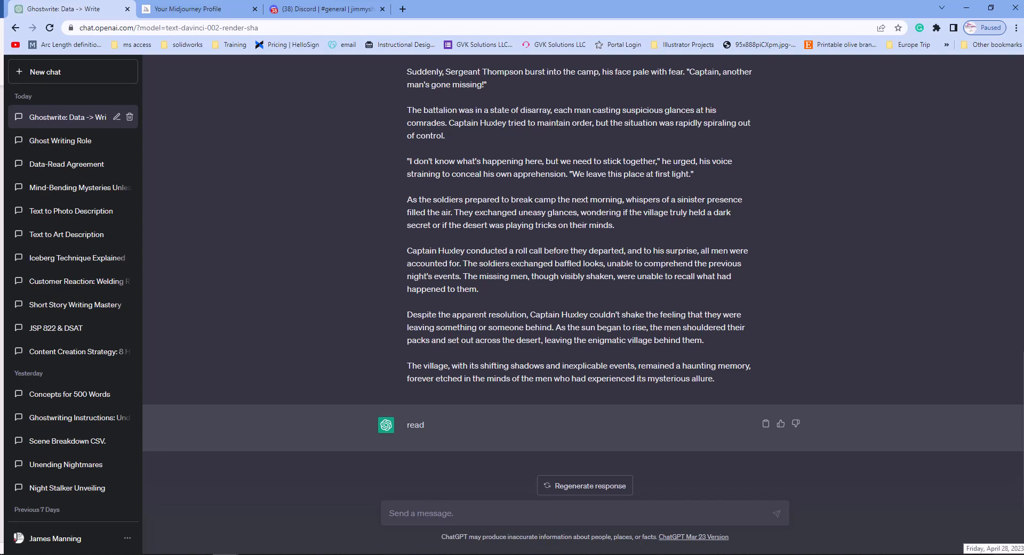
Begin a new prompt assigning the art director role of reading the story: "you are an art director. you role is to read the story".
{"action": "type", "text": "you are an art"}
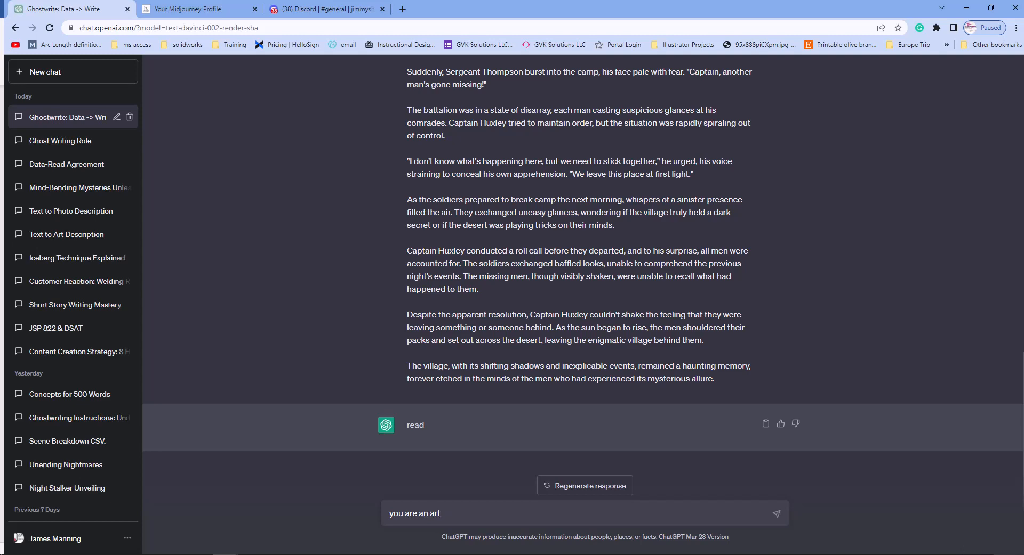
{"action": "type", "text": " dirctory"}
{"action": "key", "text": "BackSpace"}
{"action": "type", "text": ". yo"}
{"action": "key", "text": "BackSpace"}
{"action": "key", "text": "BackSpace"}
{"action": "key", "text": "BackSpace"}
{"action": "key", "text": "BackSpace"}
{"action": "key", "text": "BackSpace"}
{"action": "type", "text": "ector. you role is to read the sto"}
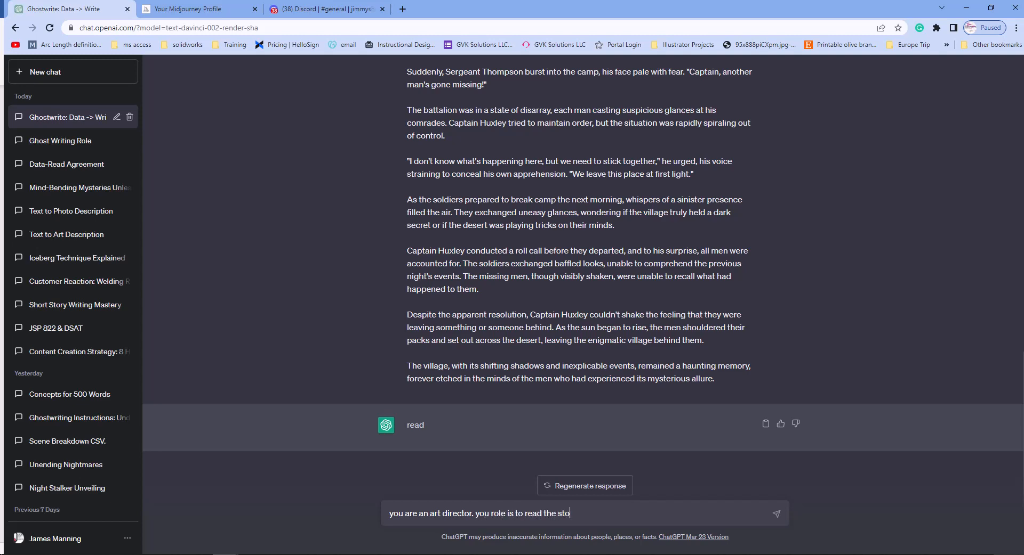
Continue the prompt with "and describe the most important scenes in such a way that the photographer and directory can create the scene.".
{"action": "type", "text": "ry and describe the most important scence in"}
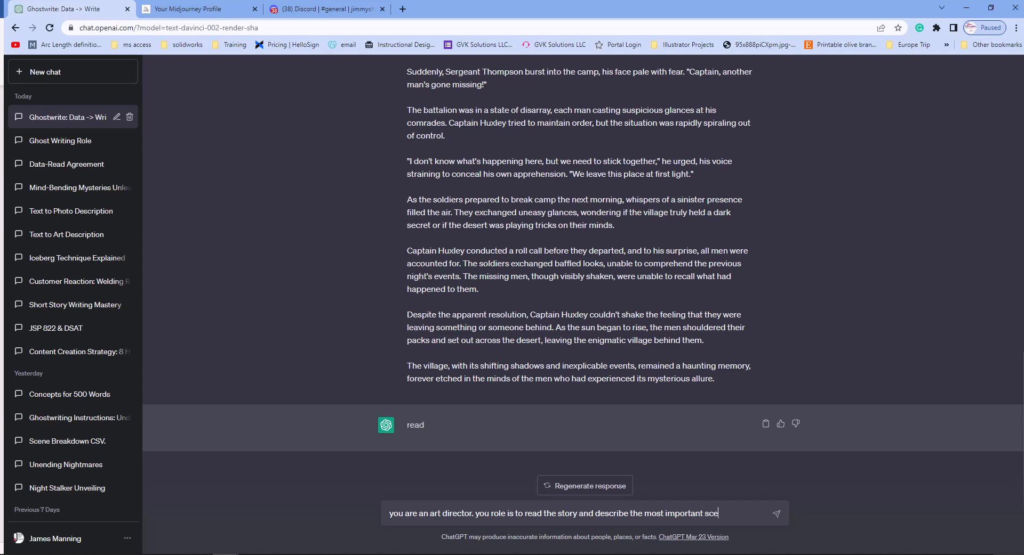
{"action": "key", "text": "BackSpace"}
{"action": "key", "text": "BackSpace"}
{"action": "key", "text": "BackSpace"}
{"action": "key", "text": "BackSpace"}
{"action": "key", "text": "BackSpace"}
{"action": "type", "text": "es in such aa"}
{"action": "key", "text": "BackSpace"}
{"action": "type", "text": "way that "}
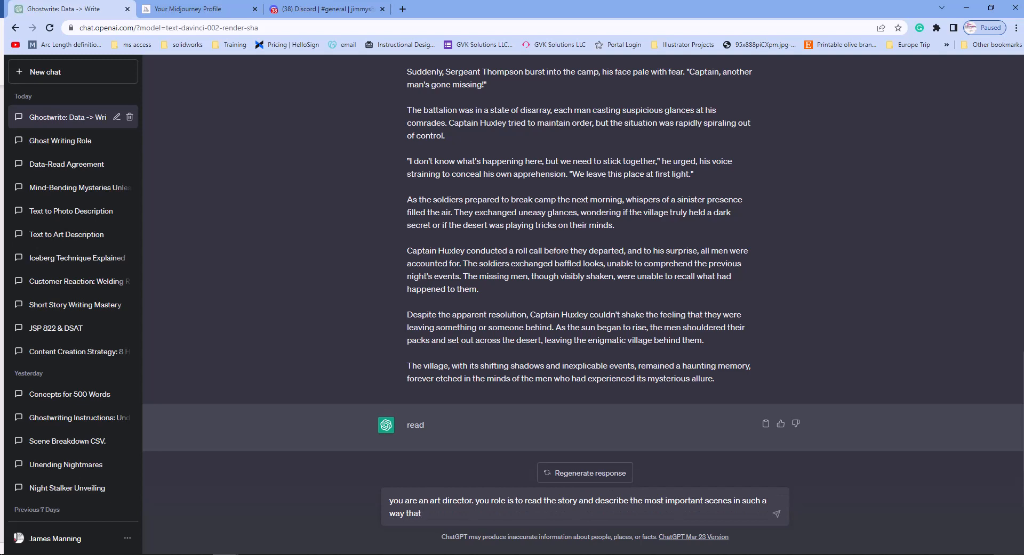
{"action": "type", "text": "the photographer and directory can cre"}
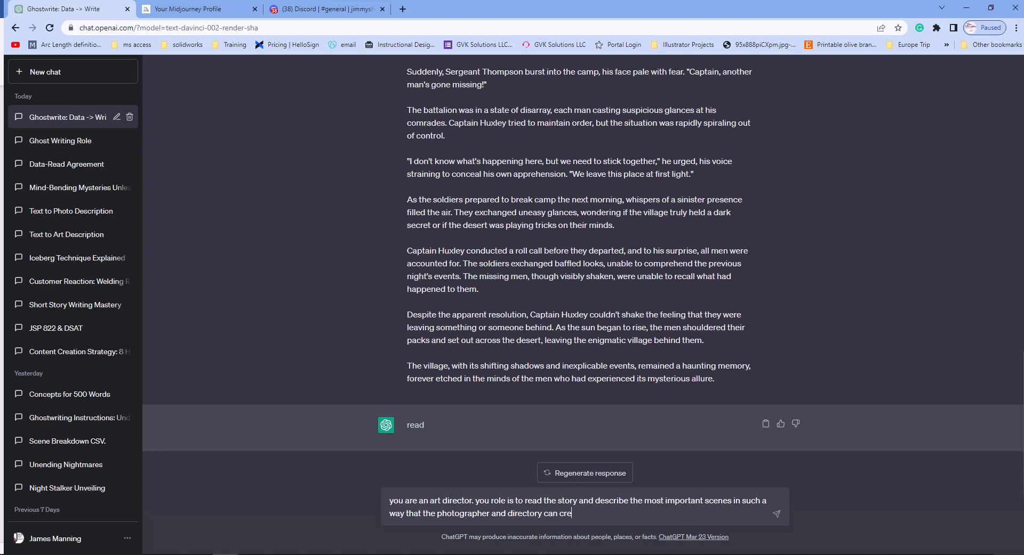
{"action": "type", "text": "ate the scene."}
Add to the prompt "The description to be detailed using vivid and descriptive language" and begin the list of details to include.
{"action": "type", "text": "The descripti"}
{"action": "key", "text": "BackSpace"}
{"action": "type", "text": "tion to be detailed"}
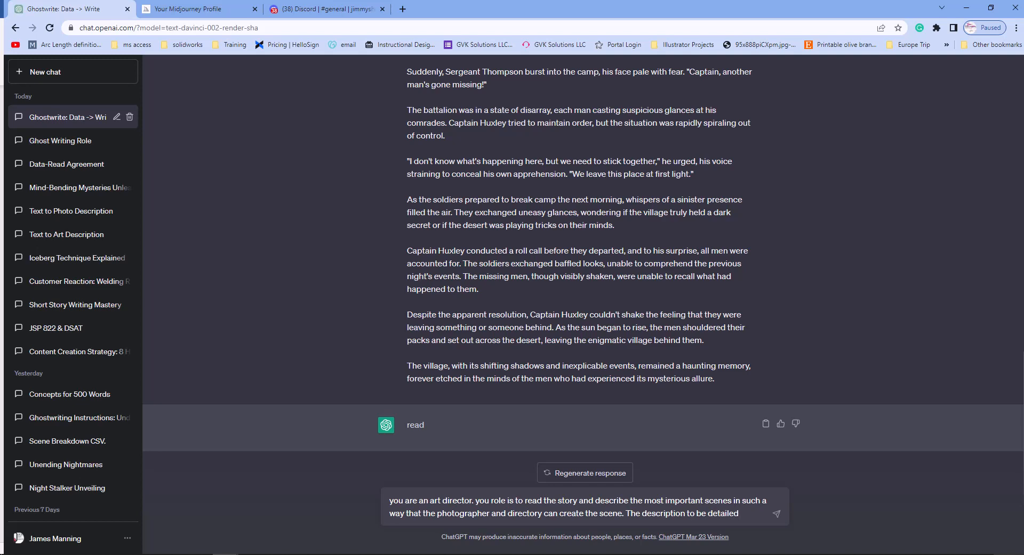
{"action": "type", "text": "using a"}
{"action": "type", "text": "d"}
{"action": "key", "text": "BackSpace"}
{"action": "key", "text": "BackSpace"}
{"action": "type", "text": "vivid"}
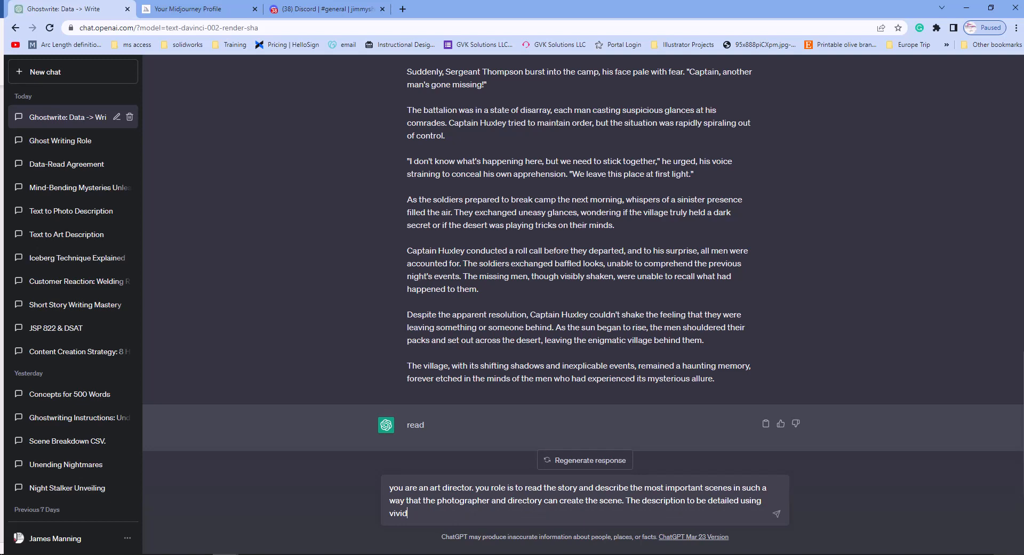
{"action": "type", "text": " and descriptive ala"}
{"action": "key", "text": "BackSpace"}
{"action": "key", "text": "BackSpace"}
{"action": "type", "text": "anguage, include cam"}
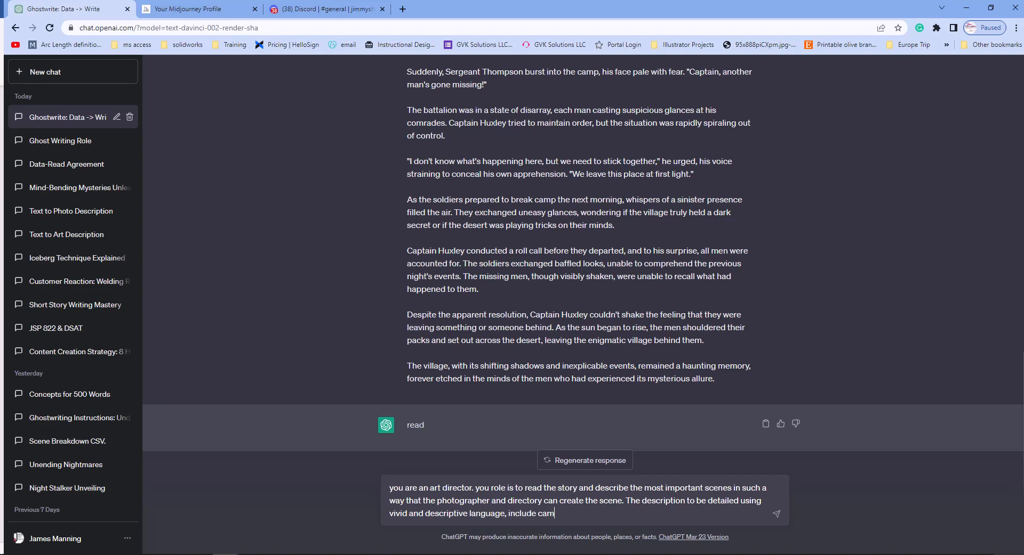
List camera angle, camera lens, focal length, shutter speed and lighting as the details each description must include.
{"action": "type", "text": "era angle, camera lens, focal legnth,"}
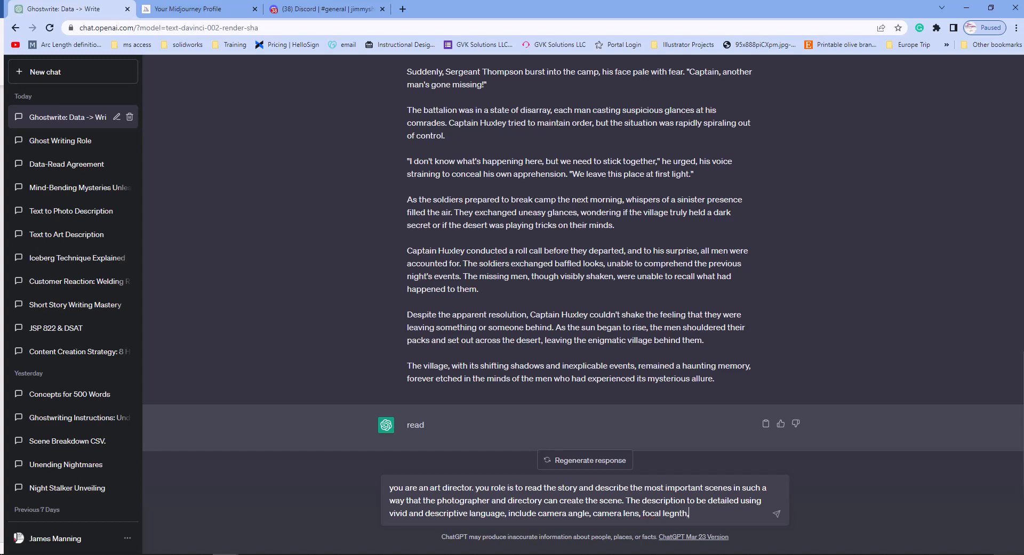
{"action": "key", "text": "BackSpace"}
{"action": "key", "text": "BackSpace"}
{"action": "key", "text": "BackSpace"}
{"action": "type", "text": "th"}
{"action": "key", "text": "BackSpace"}
{"action": "key", "text": "BackSpace"}
{"action": "key", "text": "BackSpace"}
{"action": "key", "text": "BackSpace"}
{"action": "key", "text": "BackSpace"}
{"action": "key", "text": "BackSpace"}
{"action": "type", "text": "nght"}
{"action": "key", "text": "BackSpace"}
{"action": "type", "text": "th, shutter speed, lighting"}
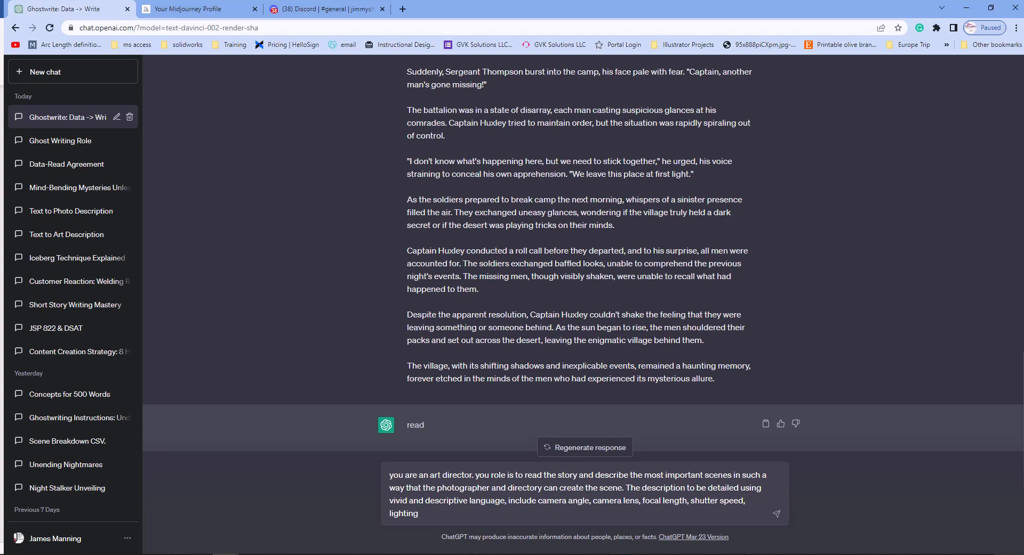
Ask for 6 descriptions, each ending with "--ar 16:9 --style scenic", and send the prompt.
{"action": "type", "text": "and end en"}
{"action": "key", "text": "BackSpace"}
{"action": "type", "text": "ach description with "}
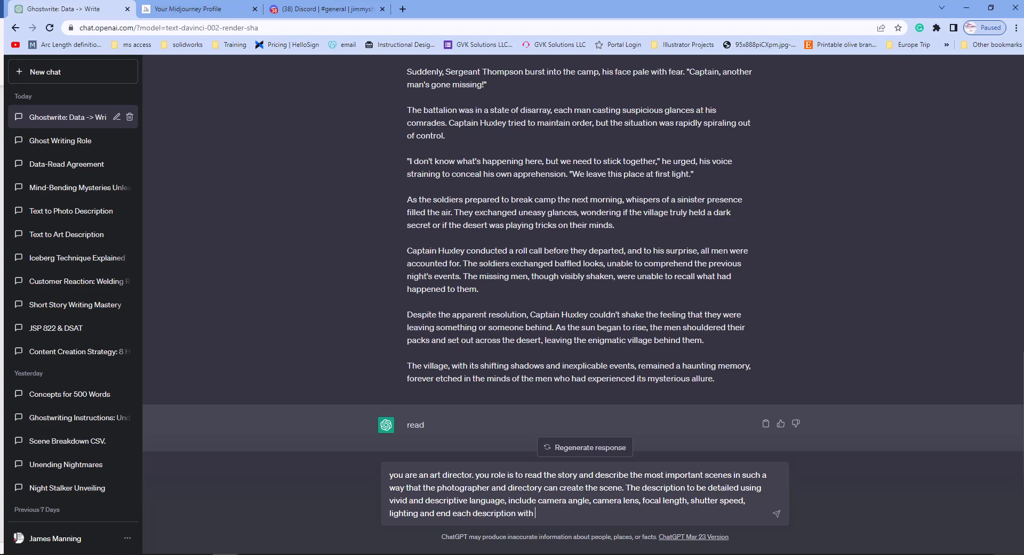
{"action": "type", "text": "--ar 16:9 --style scenic"}
{"action": "type", "text": ". give me six"}
{"action": "key", "text": "BackSpace"}
{"action": "type", "text": "6 descrip"}
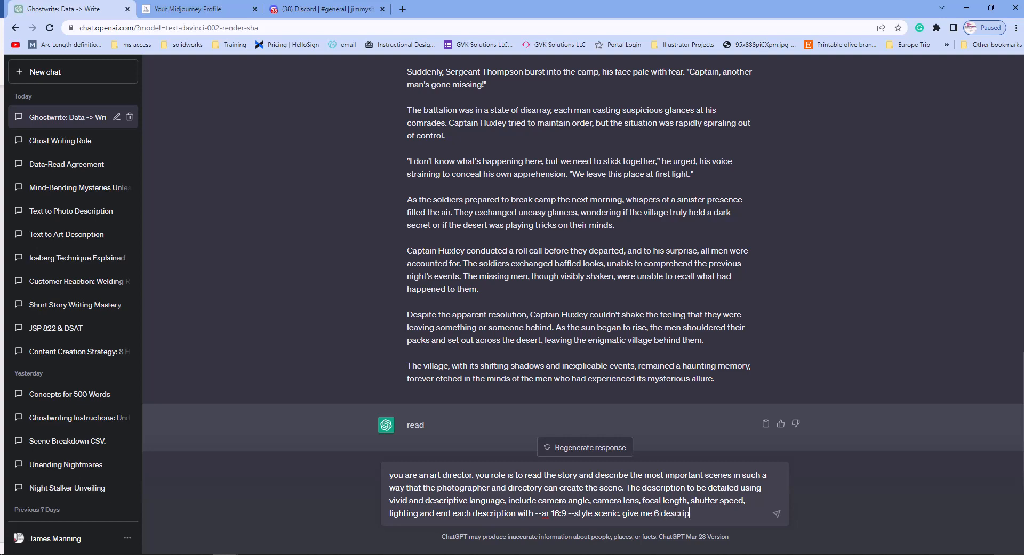
{"action": "type", "text": "tions"}
{"action": "key", "text": "Return"}
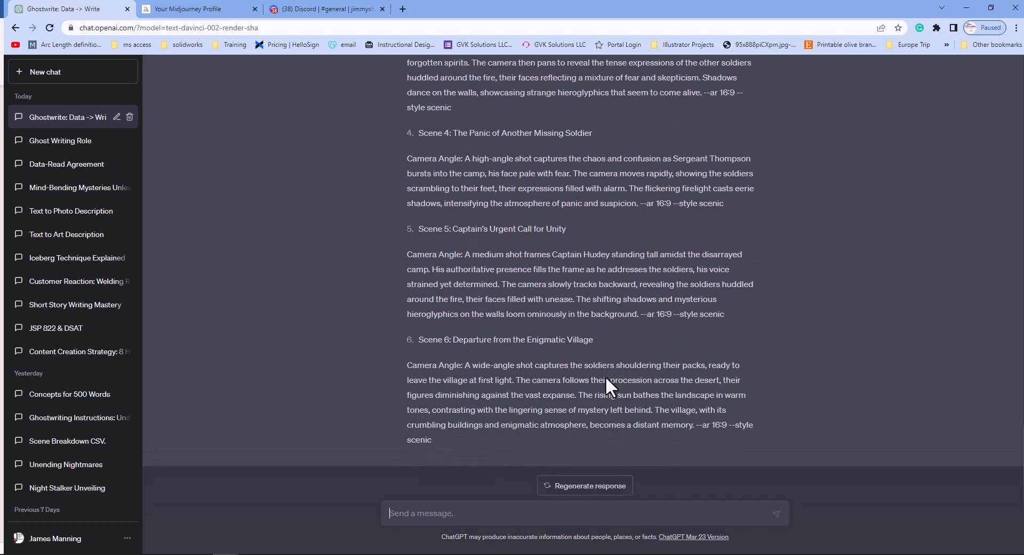
Copy the full Scene 1 camera description, including its "--ar 16:9 --style scenic" ending, from the response.
{"action": "scroll", "coordinate": [440, 266], "scroll_direction": "up", "scroll_amount": 7}
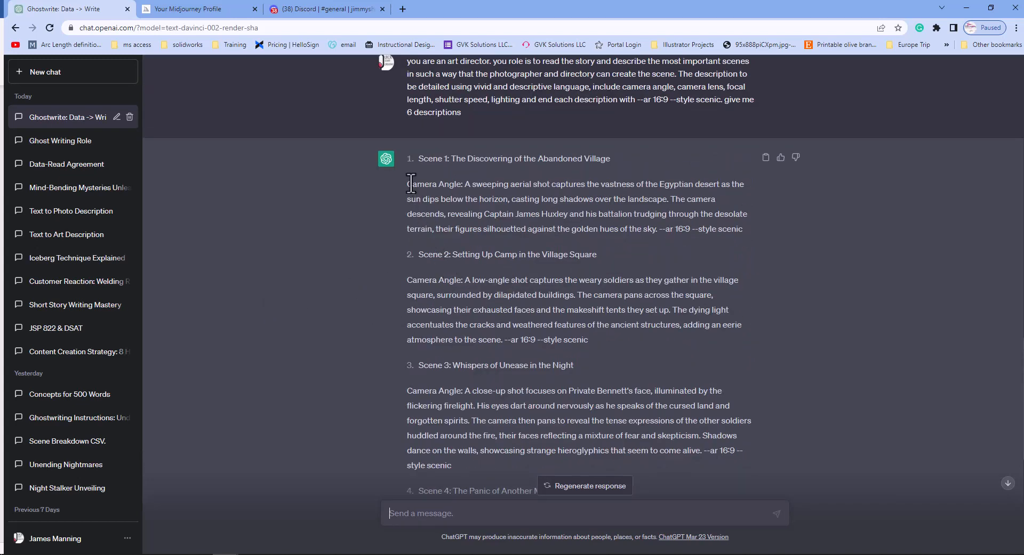
{"action": "left_click_drag", "start_coordinate": [406, 183], "coordinate": [766, 230]}
{"action": "key", "text": "ctrl+c"}
{"action": "right_click", "coordinate": [635, 220]}
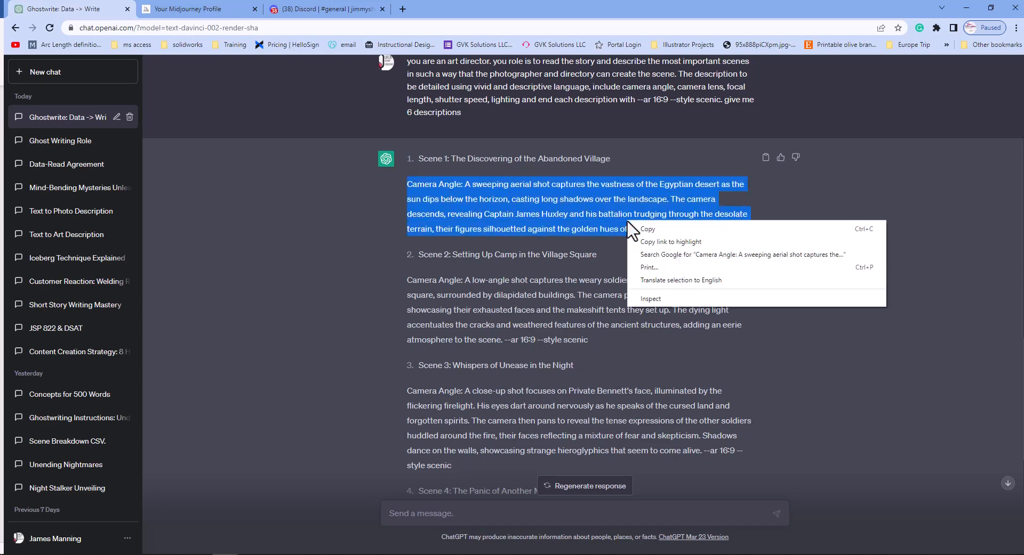
{"action": "left_click", "coordinate": [640, 228]}
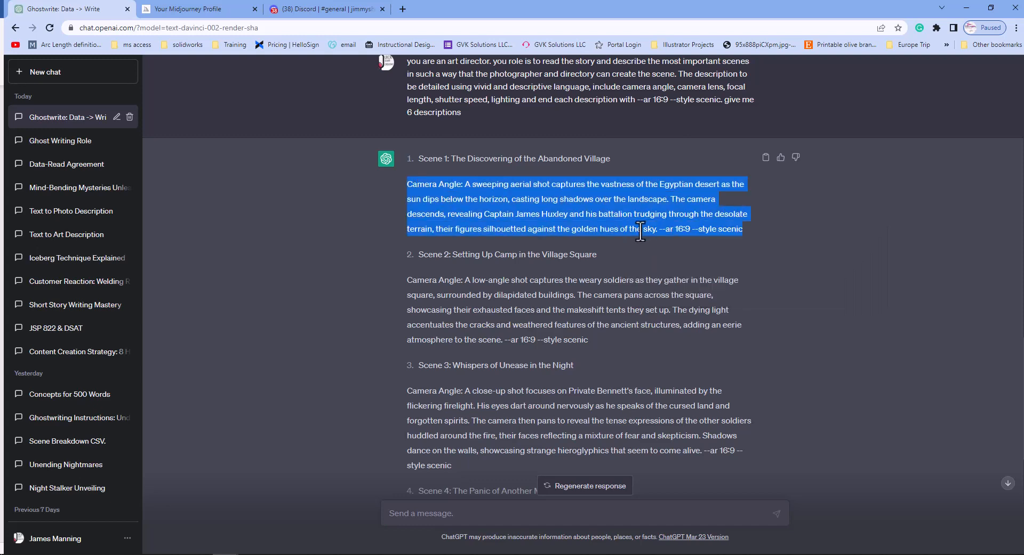
{"action": "left_click", "coordinate": [610, 228]}
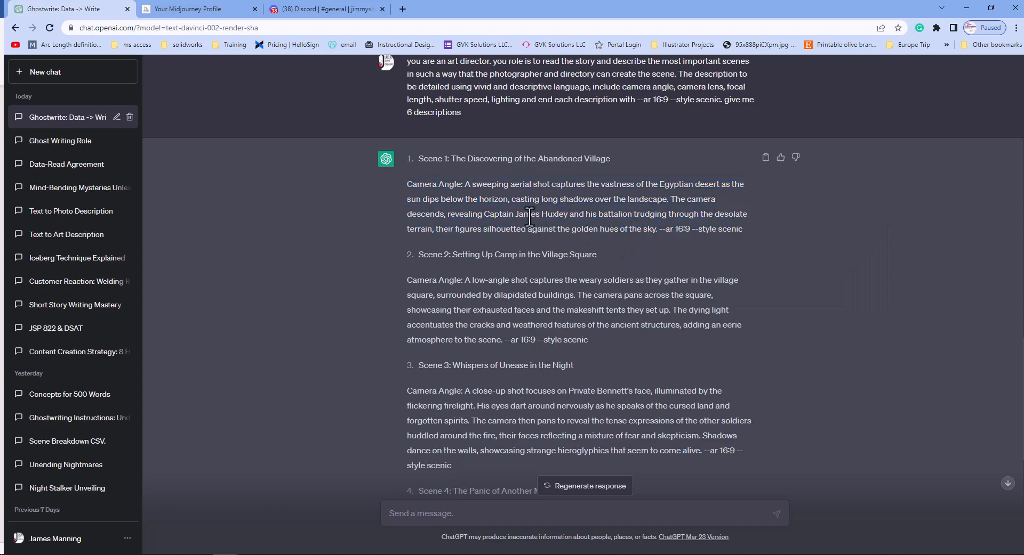
Switch to Discord and submit the copied Scene 1 description to the Midjourney Bot with the /imagine command.
{"action": "left_click", "coordinate": [297, 11]}
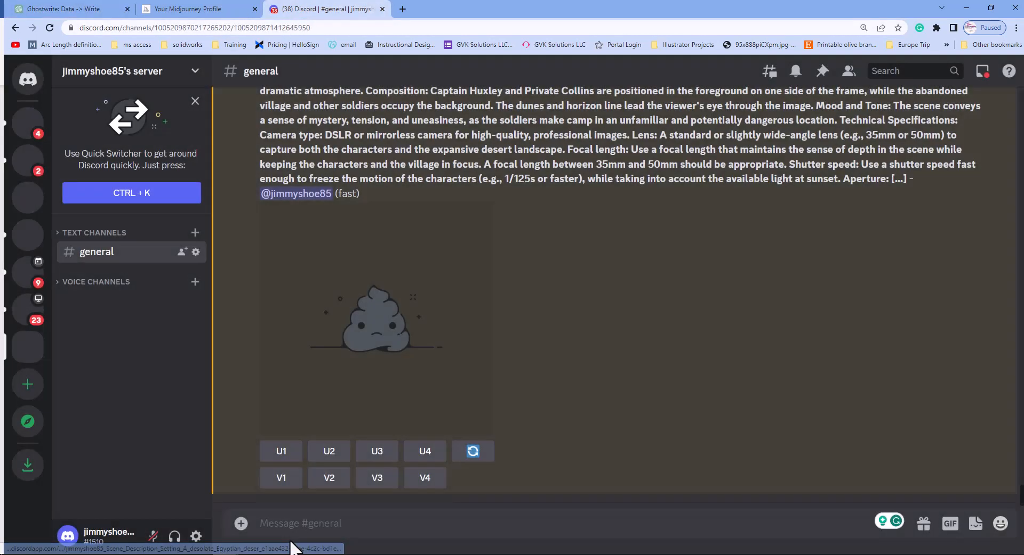
{"action": "type", "text": "/"}
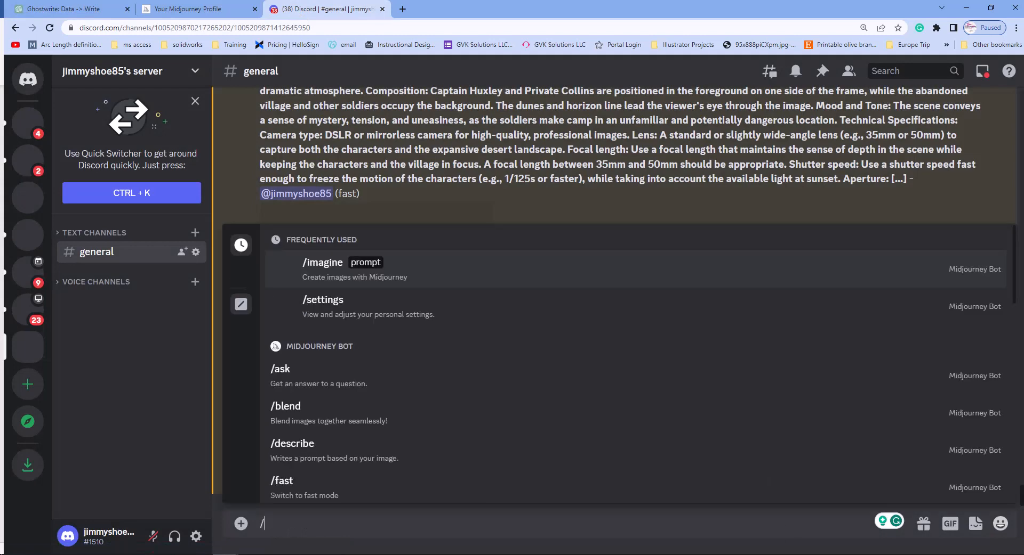
{"action": "key", "text": "Tab"}
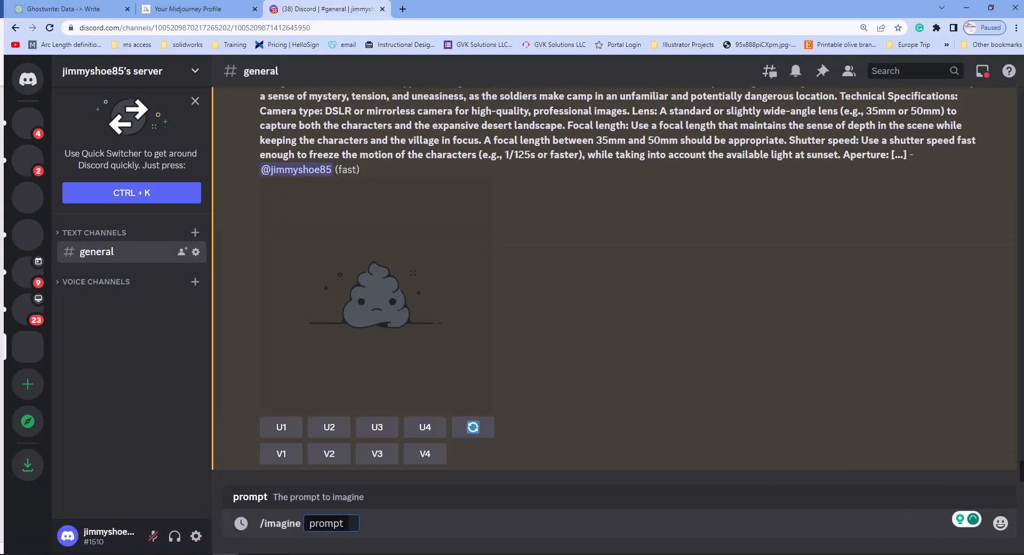
{"action": "key", "text": "ctrl+v"}
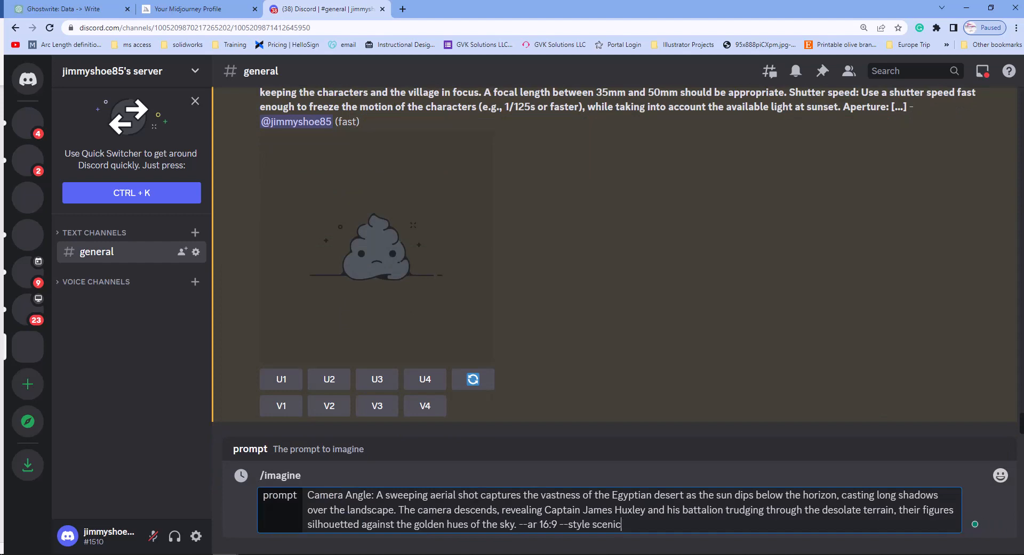
{"action": "key", "text": "Return"}
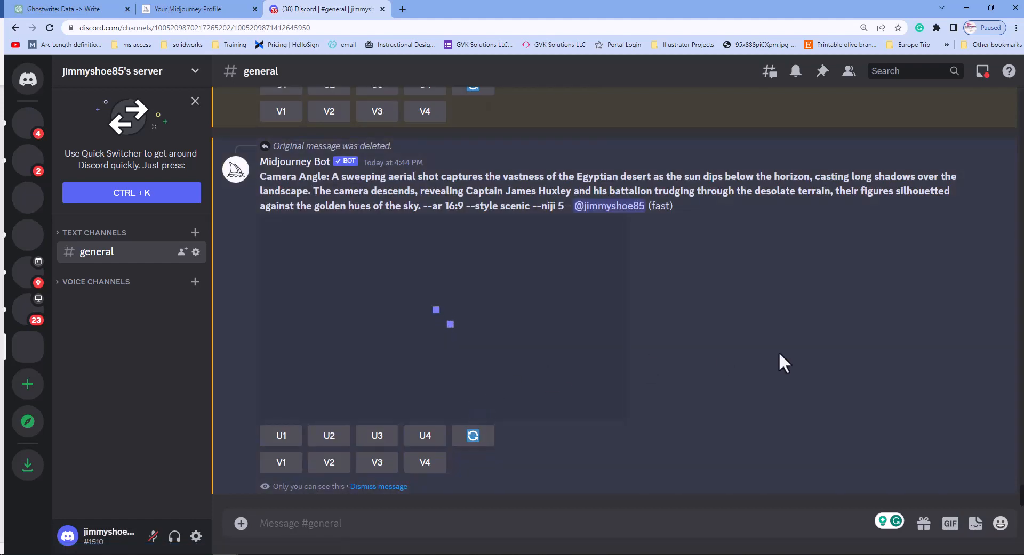
Open the generated Scene 1 image grid in the browser, examine its four variations, and close the preview back in Discord.
{"action": "left_click", "coordinate": [443, 322]}
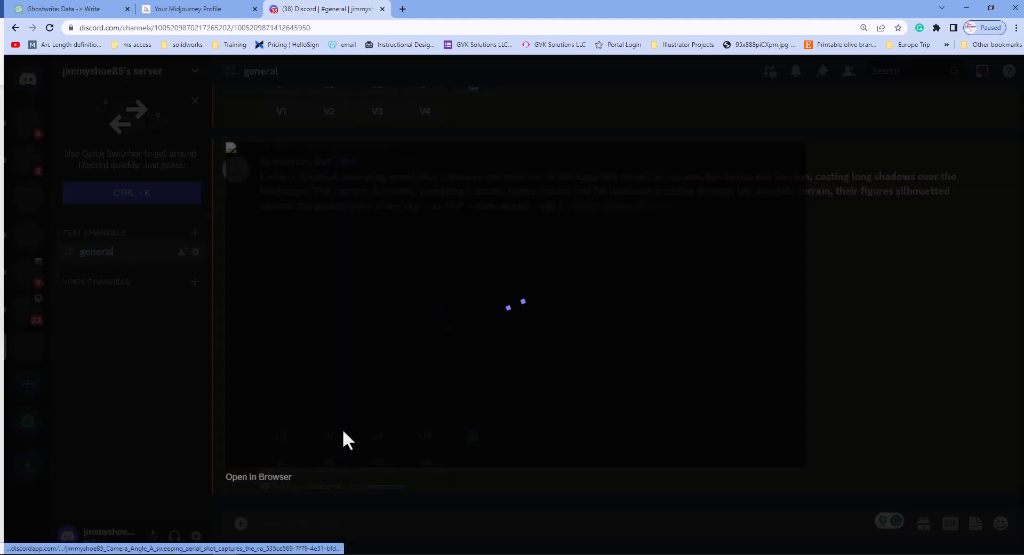
{"action": "left_click", "coordinate": [269, 478]}
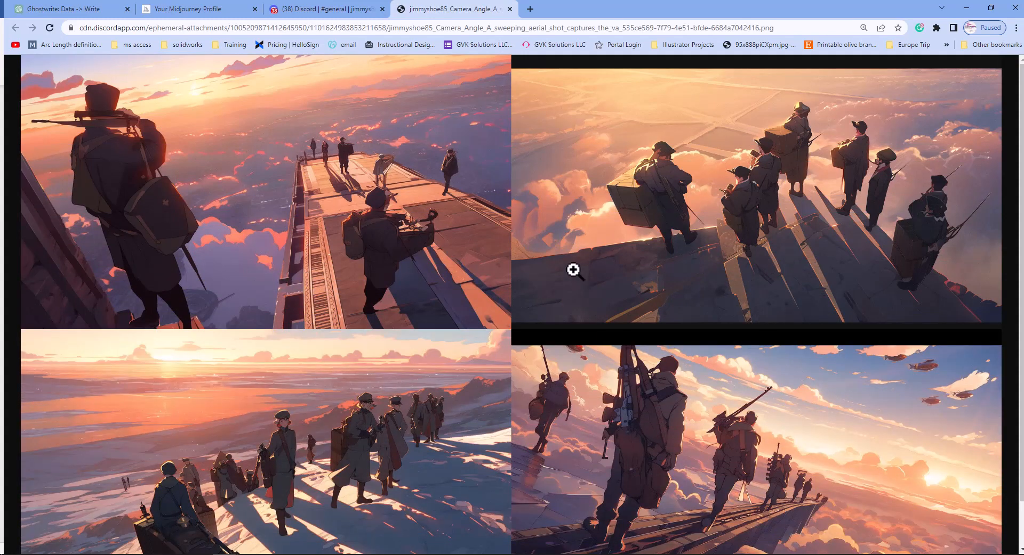
{"action": "scroll", "coordinate": [494, 352], "scroll_direction": "down", "scroll_amount": 1}
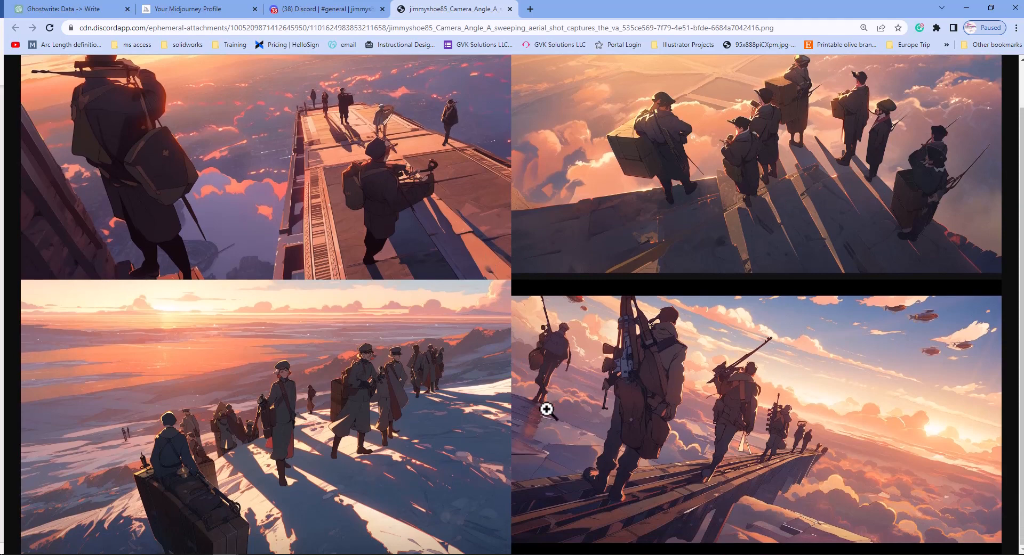
{"action": "scroll", "coordinate": [453, 395], "scroll_direction": "up", "scroll_amount": 1}
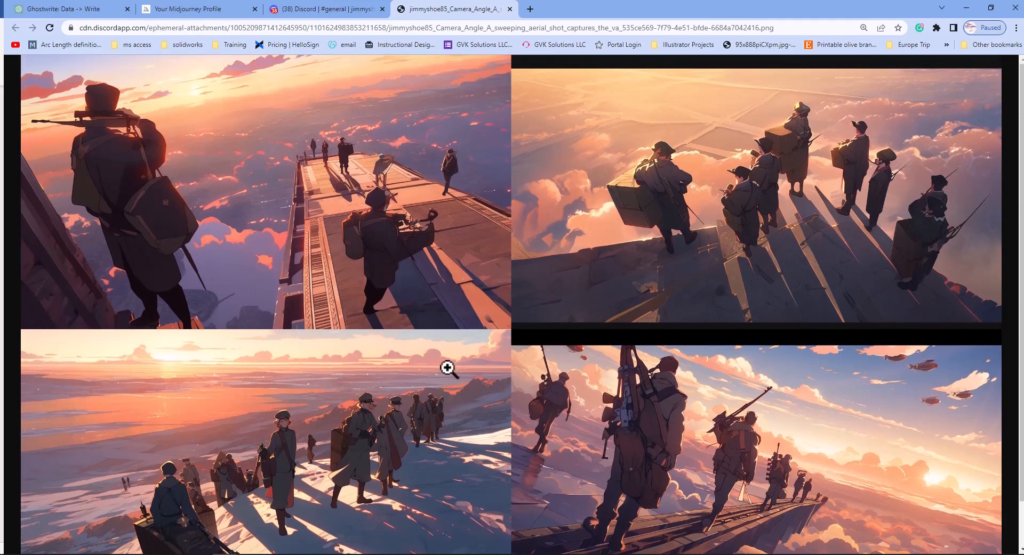
{"action": "scroll", "coordinate": [649, 279], "scroll_direction": "down", "scroll_amount": 1}
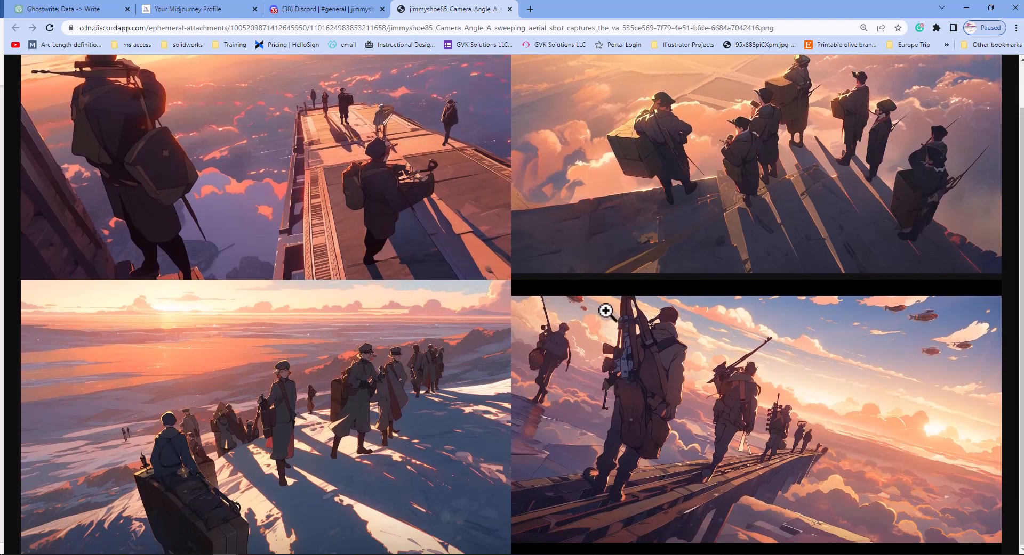
{"action": "left_click", "coordinate": [320, 9]}
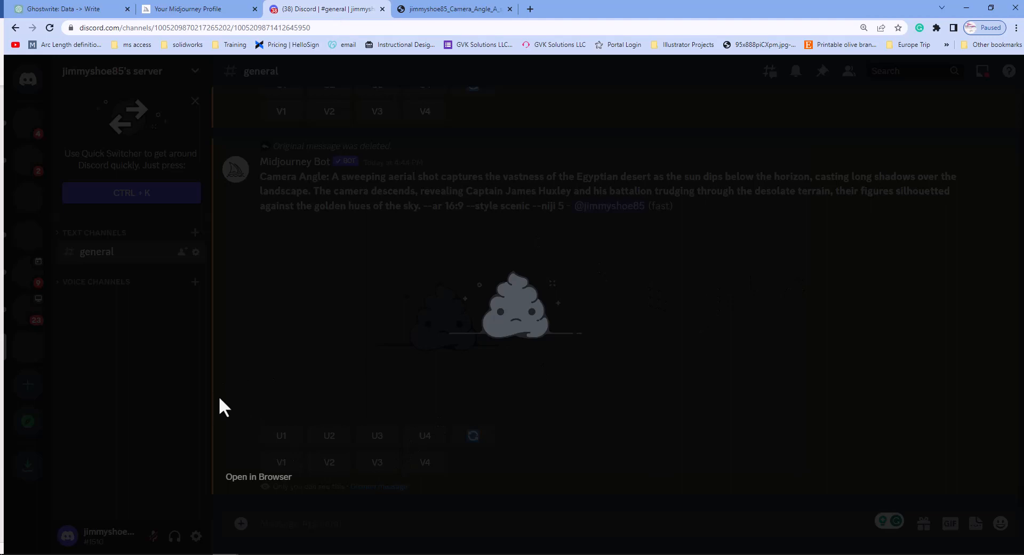
{"action": "left_click", "coordinate": [222, 422]}
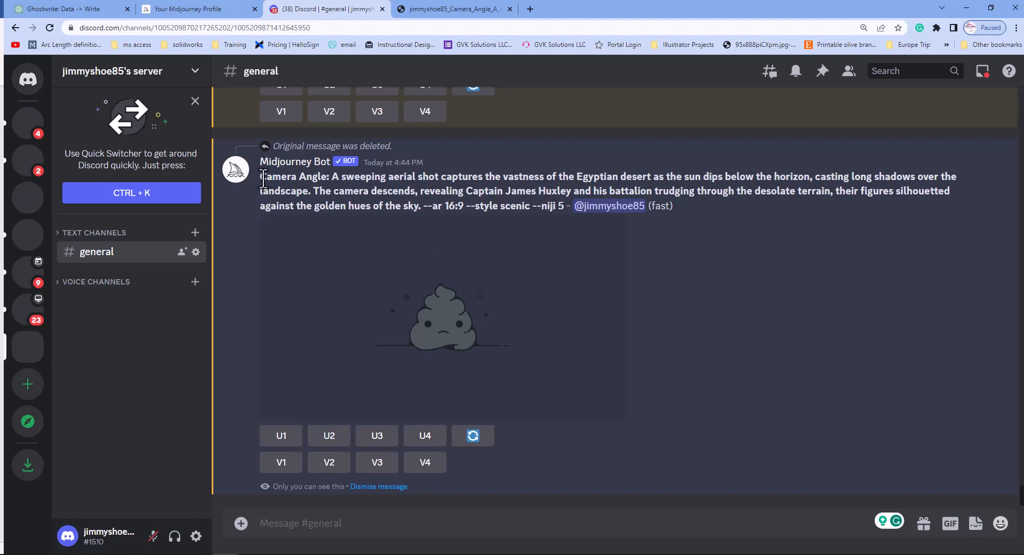
Copy the full Scene 1 prompt, including its parameters through "--niji 5", from the Midjourney Bot result message.
{"action": "left_click_drag", "start_coordinate": [260, 177], "coordinate": [564, 209]}
{"action": "key", "text": "ctrl+c"}
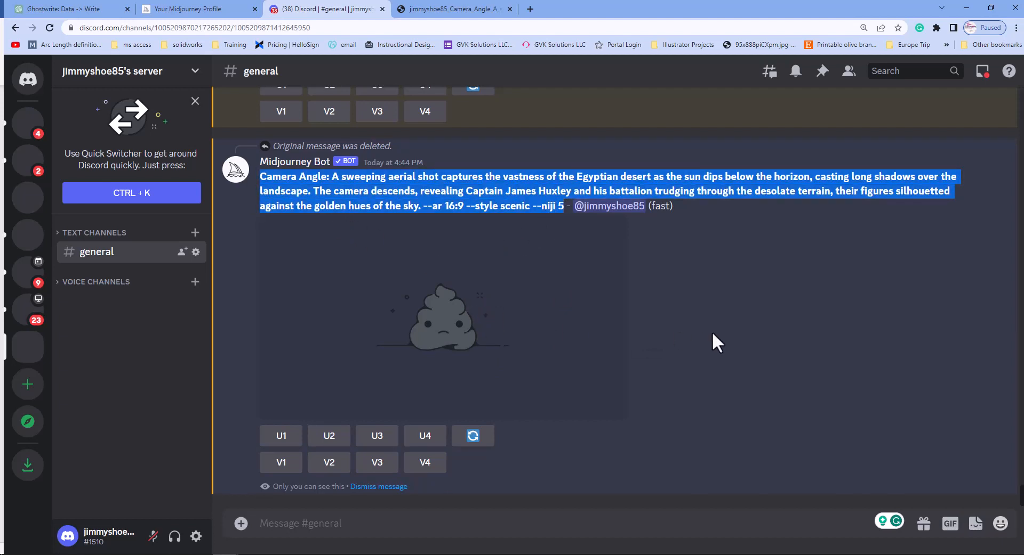
Bring up the Midjourney Bot's preferences with the /settings command and switch the model to MJ version 5.
{"action": "left_click", "coordinate": [311, 525]}
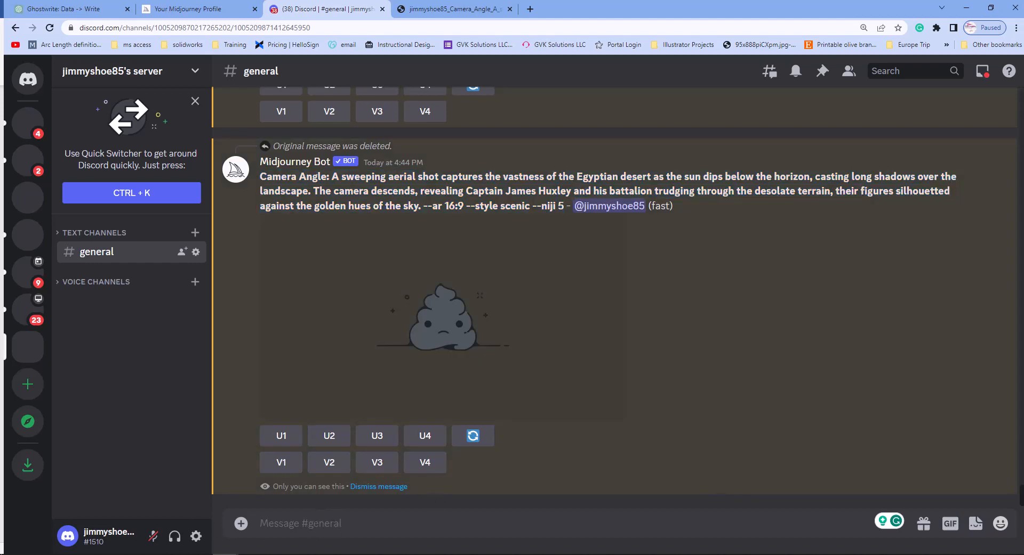
{"action": "type", "text": "/sett"}
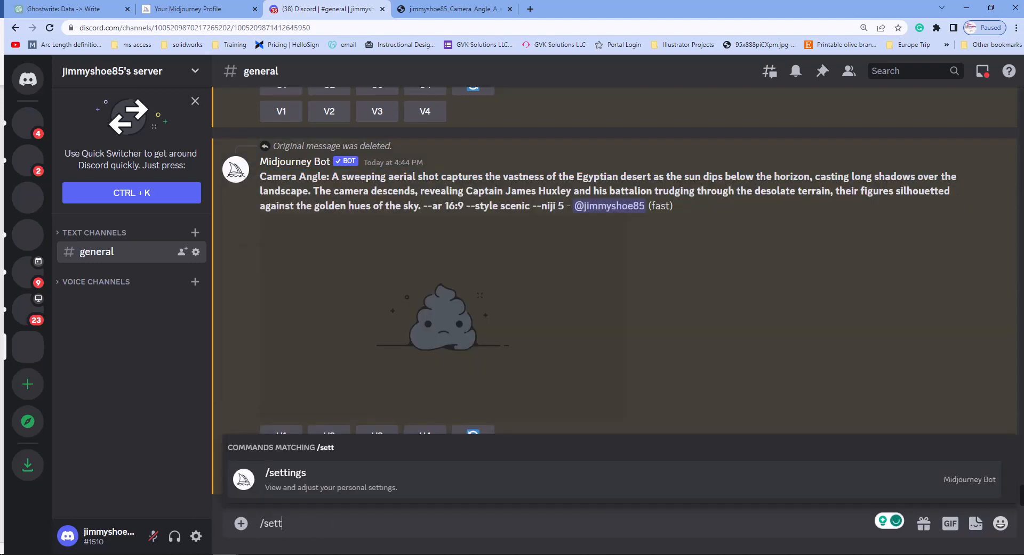
{"action": "key", "text": "Return"}
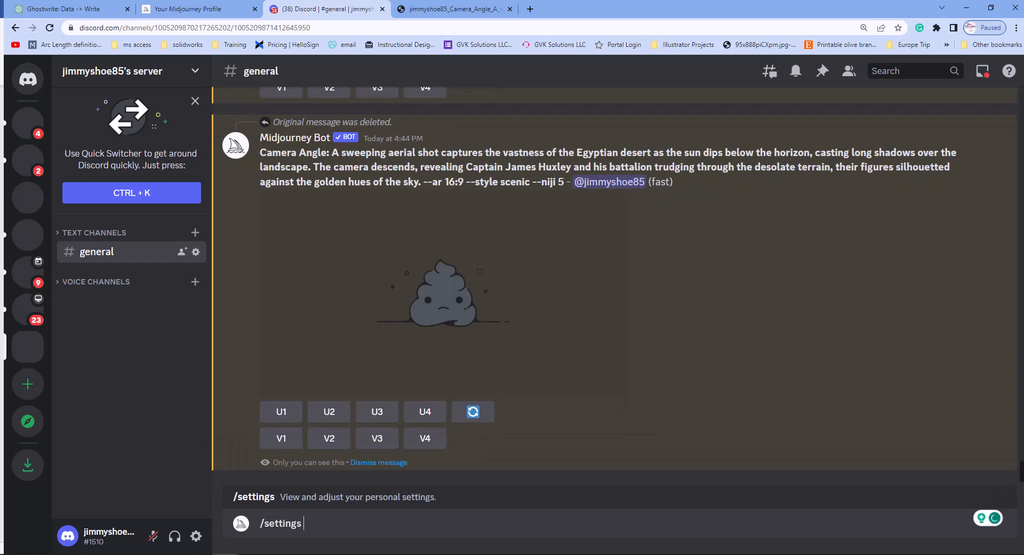
{"action": "key", "text": "Return"}
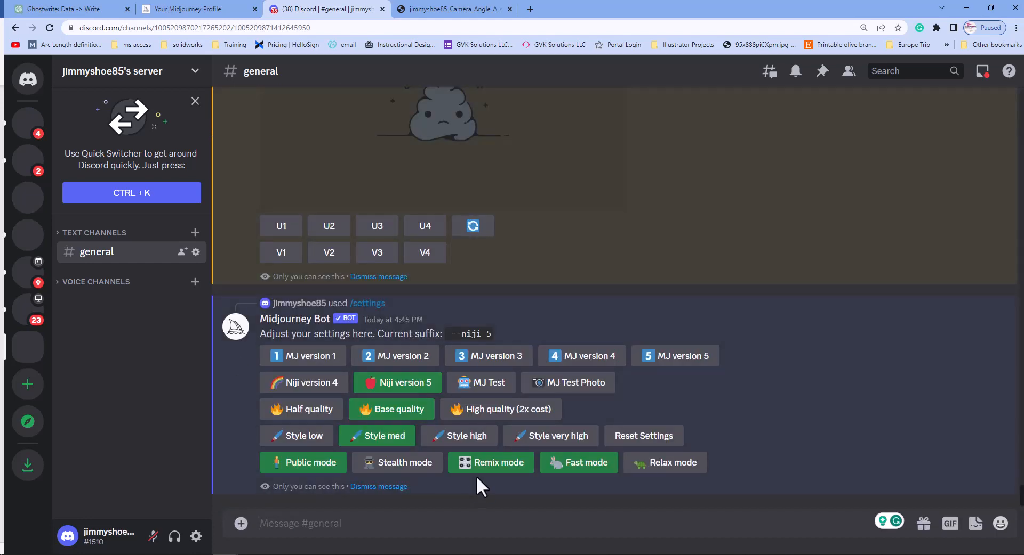
{"action": "left_click", "coordinate": [409, 402]}
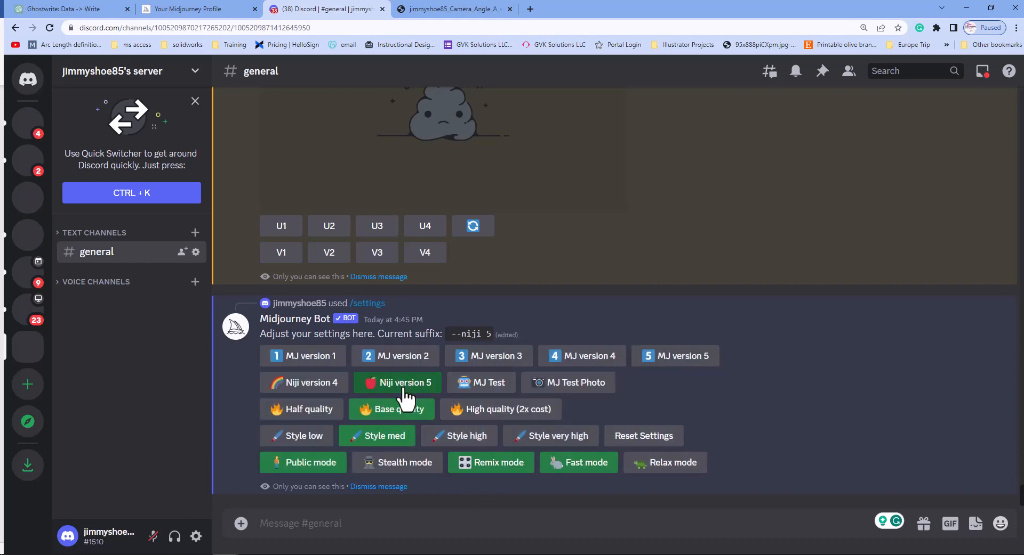
{"action": "left_click", "coordinate": [665, 362]}
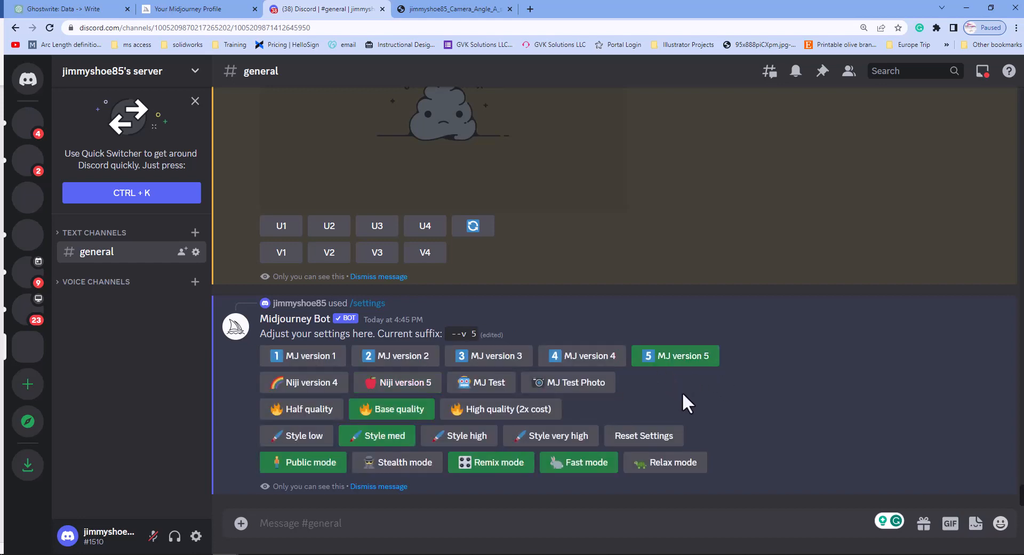
Start an /imagine command in the channel and fill its prompt with the copied Scene 1 text.
{"action": "left_click", "coordinate": [323, 529]}
{"action": "type", "text": "/"}
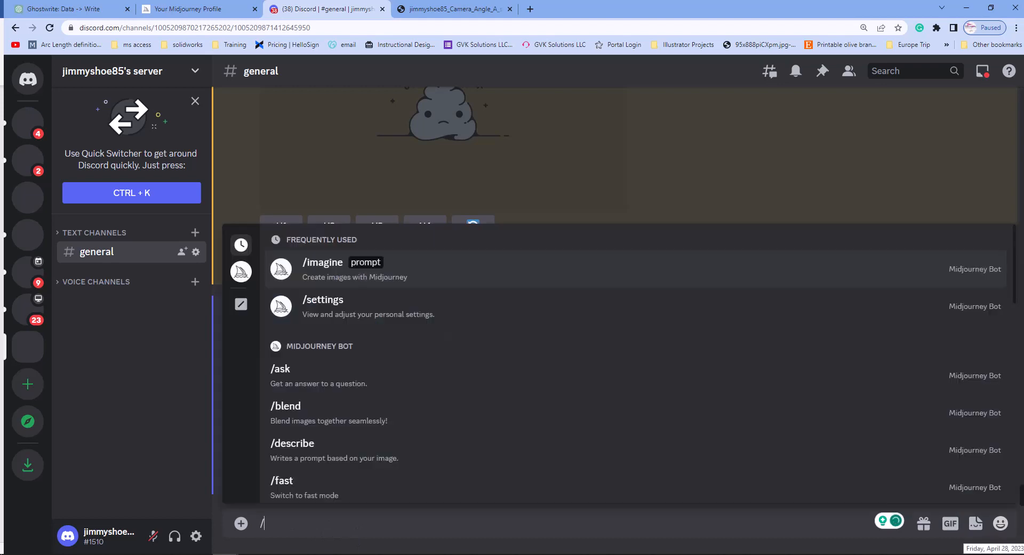
{"action": "type", "text": "im"}
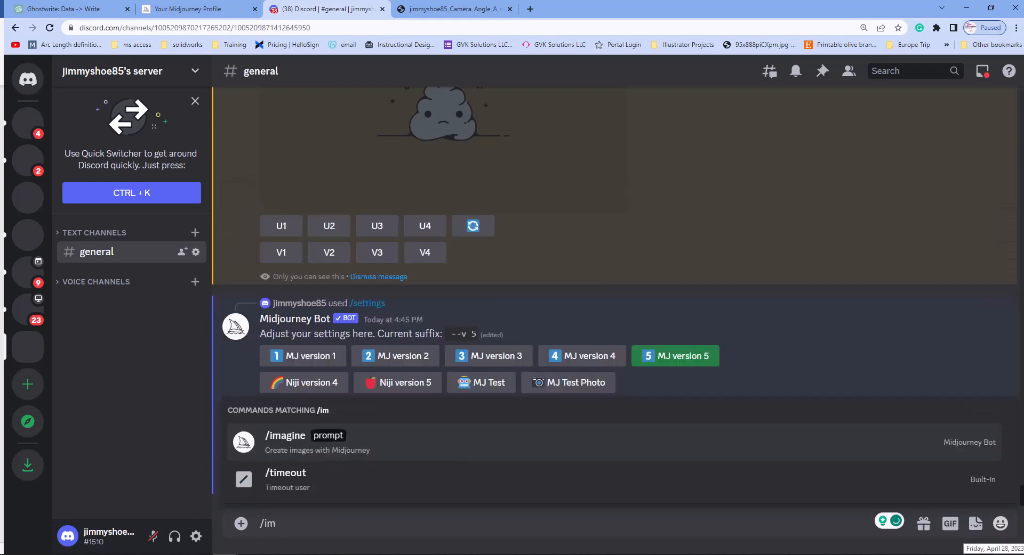
{"action": "key", "text": "Tab"}
{"action": "key", "text": "ctrl+v"}
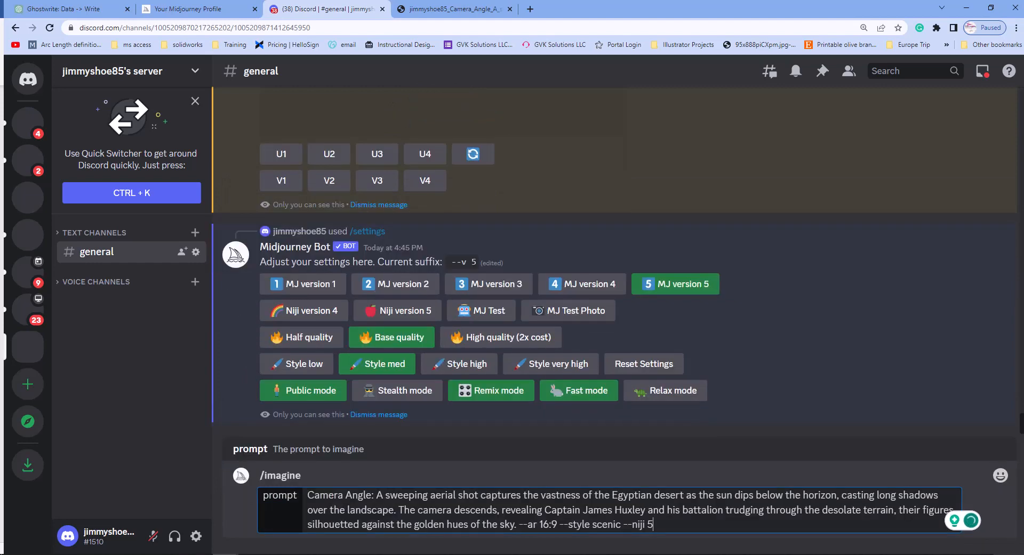
Remove "--style scenic --niji 5" so the prompt ends with "--ar 16:9", and submit it.
{"action": "key", "text": "BackSpace"}
{"action": "key", "text": "BackSpace"}
{"action": "key", "text": "BackSpace"}
{"action": "key", "text": "BackSpace"}
{"action": "key", "text": "BackSpace"}
{"action": "key", "text": "BackSpace"}
{"action": "key", "text": "BackSpace"}
{"action": "key", "text": "BackSpace"}
{"action": "key", "text": "BackSpace"}
{"action": "key", "text": "BackSpace"}
{"action": "key", "text": "BackSpace"}
{"action": "key", "text": "BackSpace"}
{"action": "key", "text": "BackSpace"}
{"action": "key", "text": "BackSpace"}
{"action": "key", "text": "BackSpace"}
{"action": "key", "text": "BackSpace"}
{"action": "key", "text": "BackSpace"}
{"action": "key", "text": "BackSpace"}
{"action": "key", "text": "BackSpace"}
{"action": "key", "text": "BackSpace"}
{"action": "key", "text": "BackSpace"}
{"action": "key", "text": "BackSpace"}
{"action": "key", "text": "BackSpace"}
{"action": "key", "text": "BackSpace"}
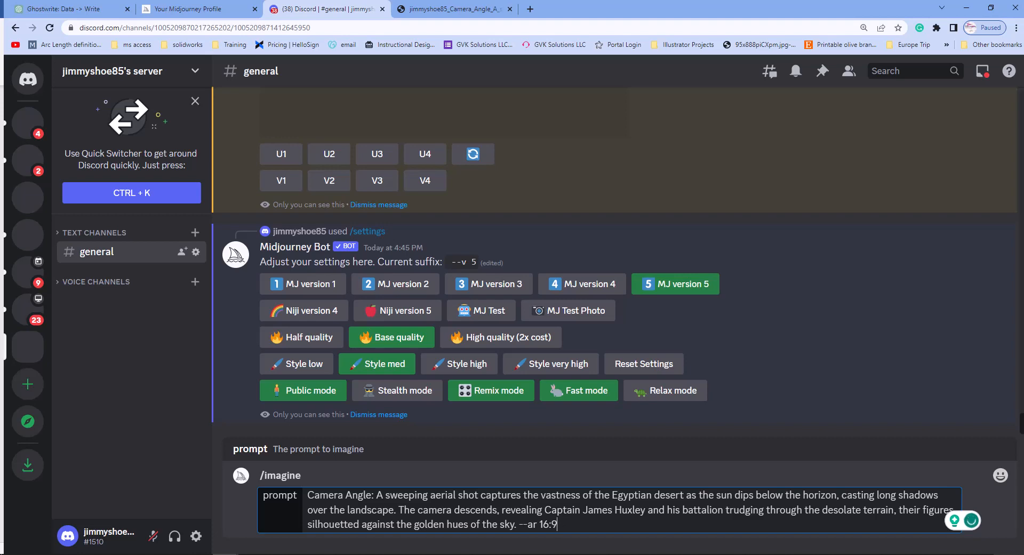
{"action": "key", "text": "Return"}
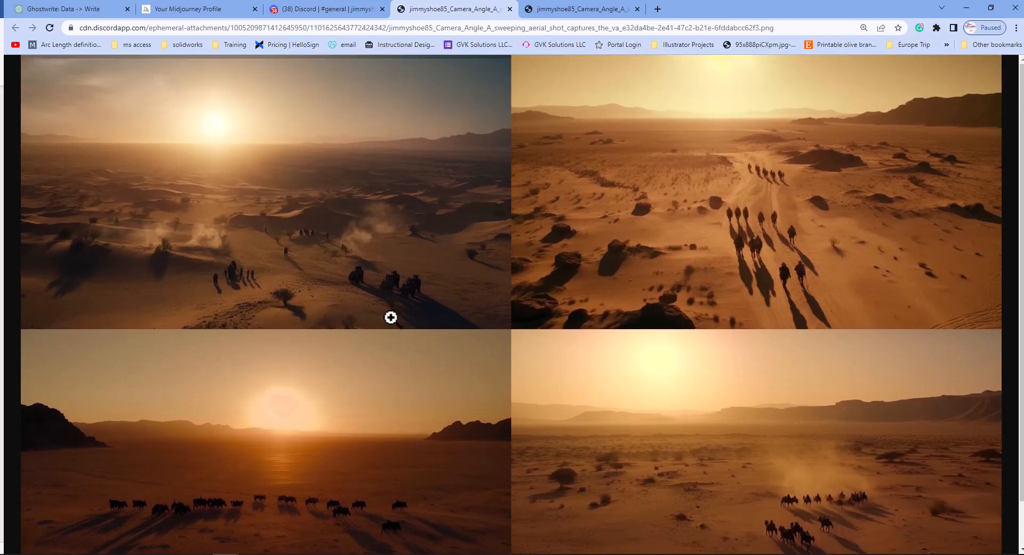
Examine the four variations in the newly generated Scene 1 desert image grid.
{"action": "scroll", "coordinate": [594, 344], "scroll_direction": "down", "scroll_amount": 1}
{"action": "scroll", "coordinate": [554, 362], "scroll_direction": "up", "scroll_amount": 1}
{"action": "scroll", "coordinate": [559, 380], "scroll_direction": "down", "scroll_amount": 1}
{"action": "scroll", "coordinate": [560, 376], "scroll_direction": "up", "scroll_amount": 1}
{"action": "scroll", "coordinate": [599, 293], "scroll_direction": "down", "scroll_amount": 1}
{"action": "scroll", "coordinate": [586, 283], "scroll_direction": "up", "scroll_amount": 1}
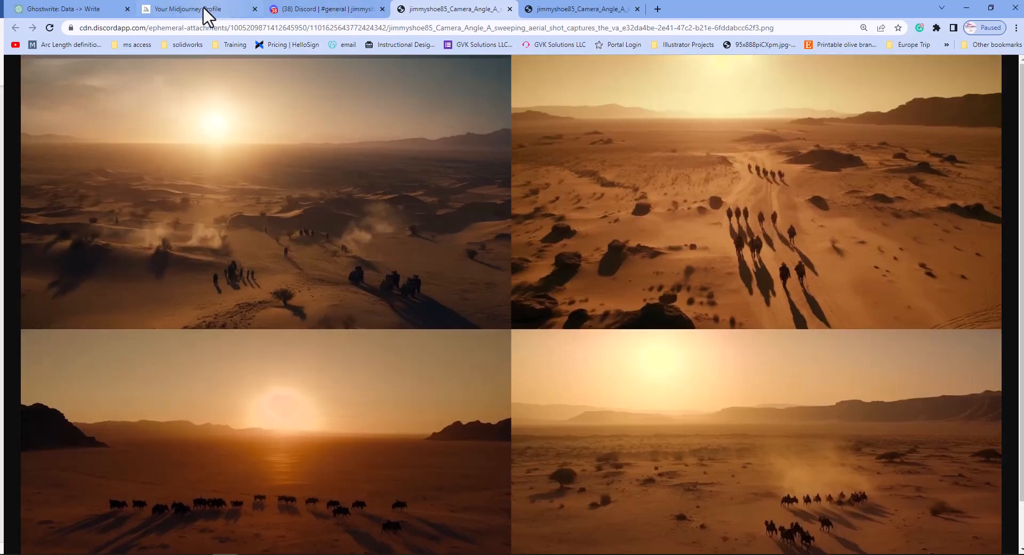
Switch to ChatGPT and review the original story text, comparing it with the generated scene descriptions.
{"action": "left_click", "coordinate": [75, 9]}
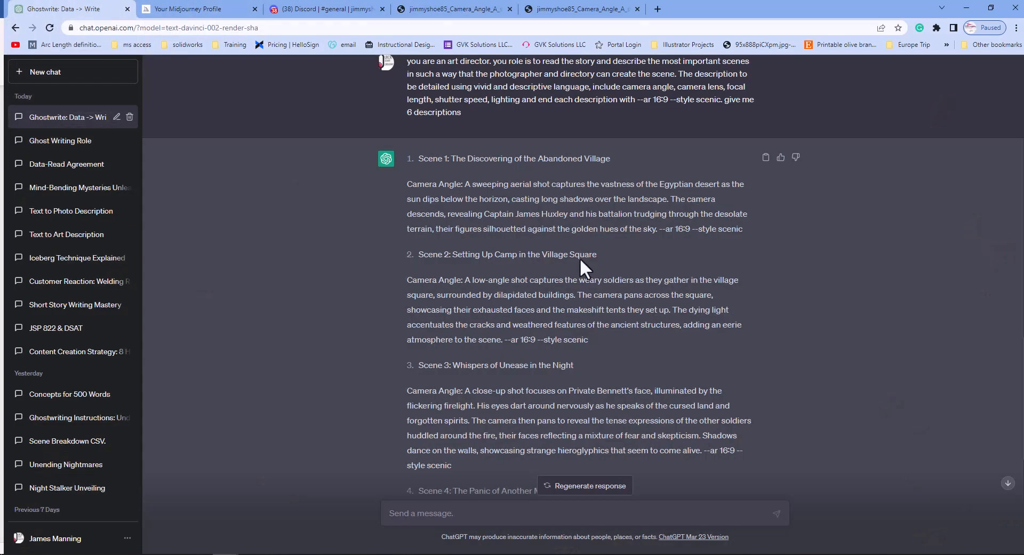
{"action": "scroll", "coordinate": [553, 344], "scroll_direction": "up", "scroll_amount": 20}
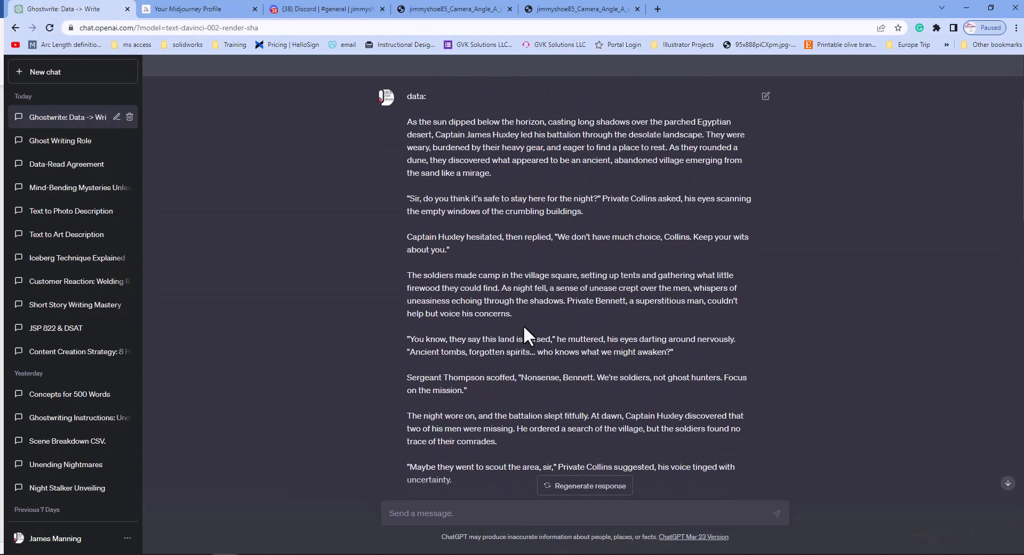
{"action": "scroll", "coordinate": [522, 324], "scroll_direction": "up", "scroll_amount": 2}
{"action": "scroll", "coordinate": [501, 314], "scroll_direction": "down", "scroll_amount": 2}
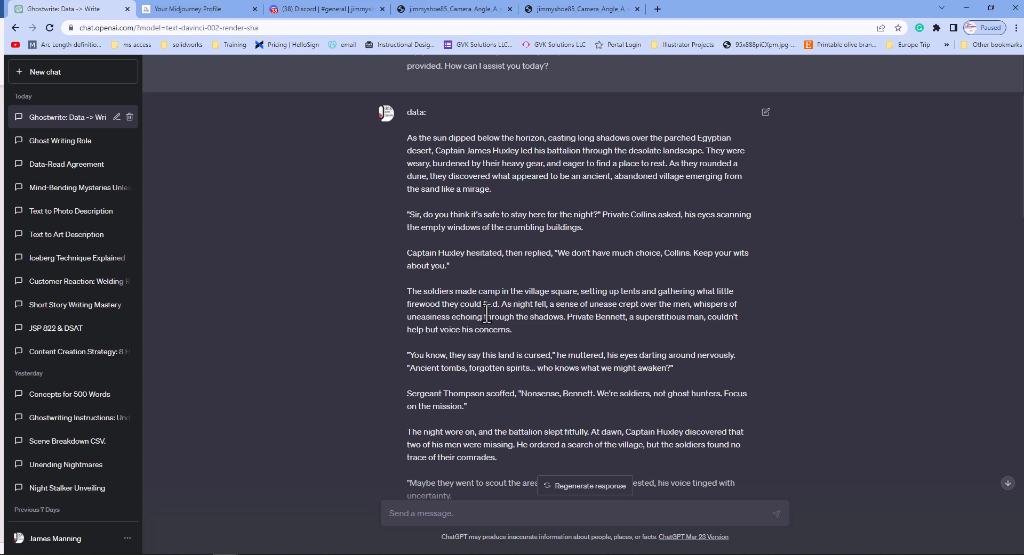
{"action": "scroll", "coordinate": [487, 313], "scroll_direction": "down", "scroll_amount": 2}
{"action": "scroll", "coordinate": [488, 316], "scroll_direction": "down", "scroll_amount": 3}
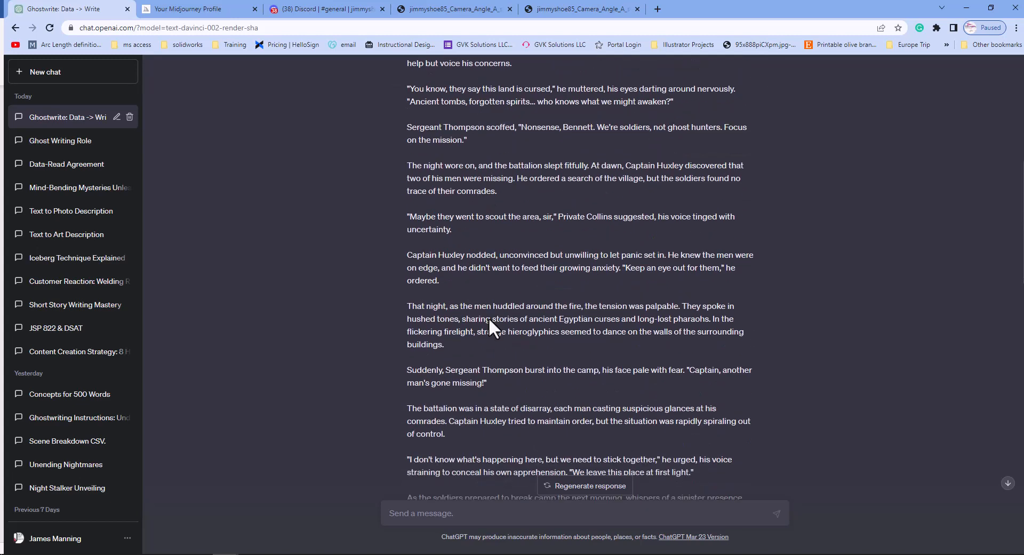
{"action": "scroll", "coordinate": [489, 319], "scroll_direction": "up", "scroll_amount": 4}
{"action": "scroll", "coordinate": [490, 320], "scroll_direction": "up", "scroll_amount": 3}
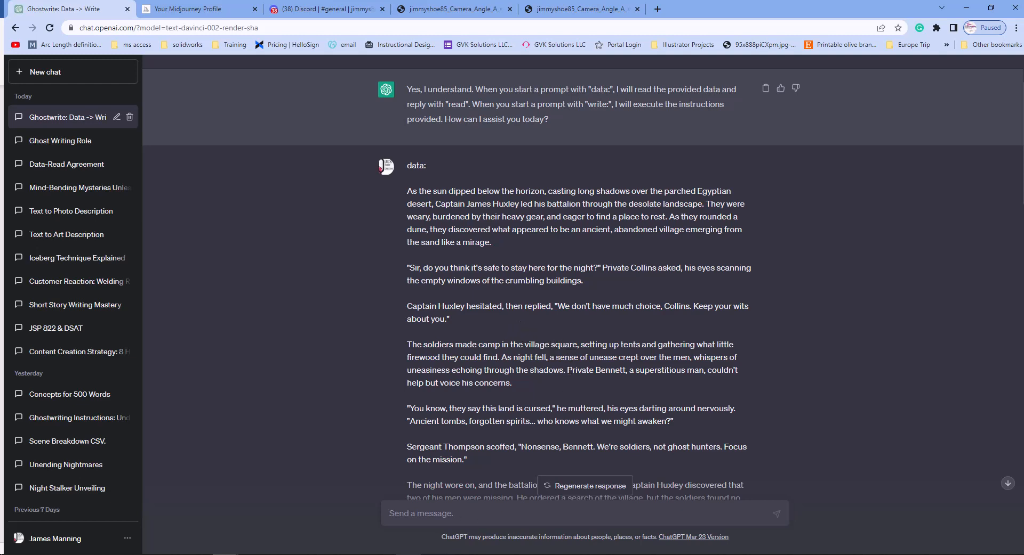
{"action": "mouse_move", "coordinate": [408, 554]}
{"action": "scroll", "coordinate": [440, 415], "scroll_direction": "down", "scroll_amount": 15}
{"action": "scroll", "coordinate": [457, 424], "scroll_direction": "down", "scroll_amount": 14}
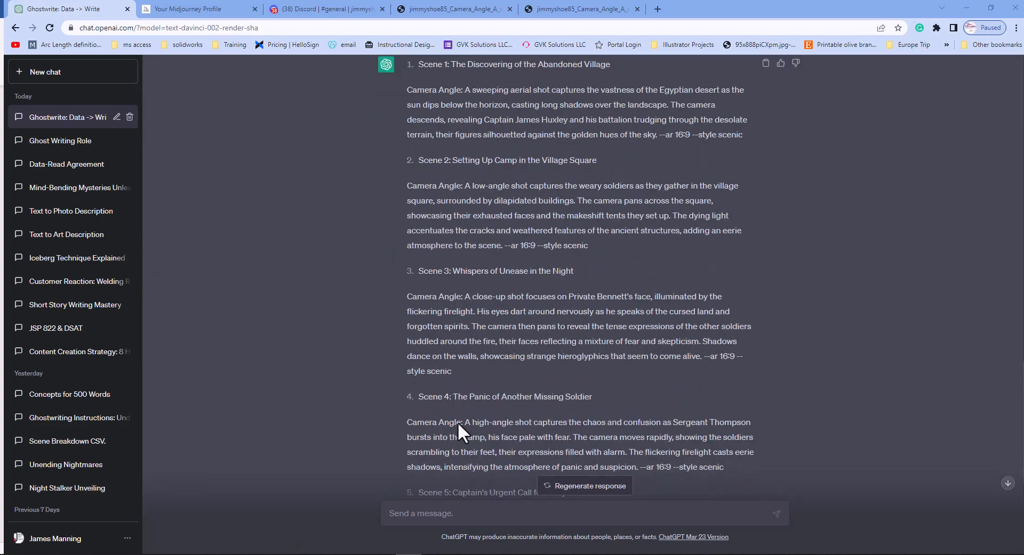
Copy the Scene 2 description and submit it to the Midjourney Bot with /imagine, ending in "--ar 16:9 --v 5".
{"action": "scroll", "coordinate": [460, 322], "scroll_direction": "up", "scroll_amount": 4}
{"action": "scroll", "coordinate": [451, 272], "scroll_direction": "up", "scroll_amount": 2}
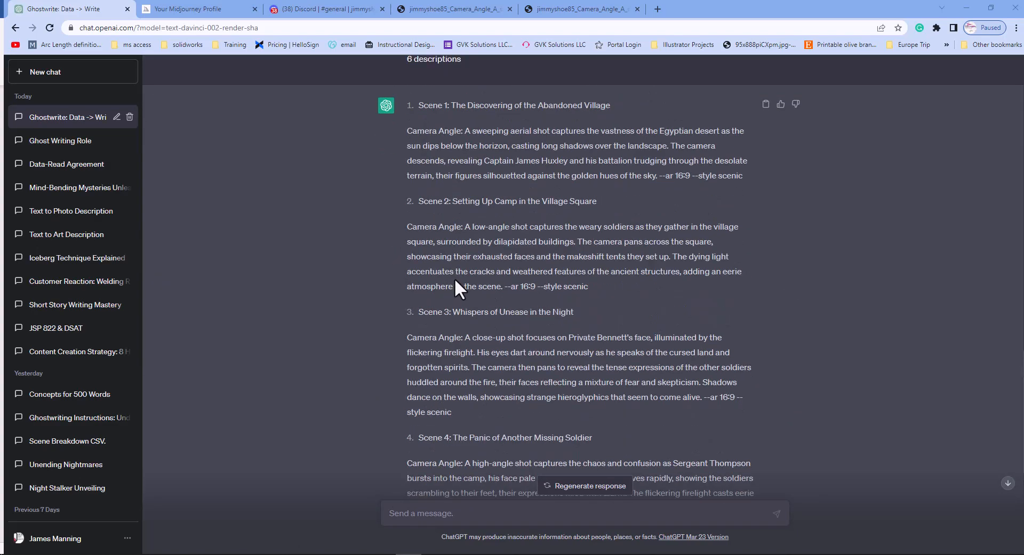
{"action": "left_click_drag", "start_coordinate": [408, 230], "coordinate": [622, 283]}
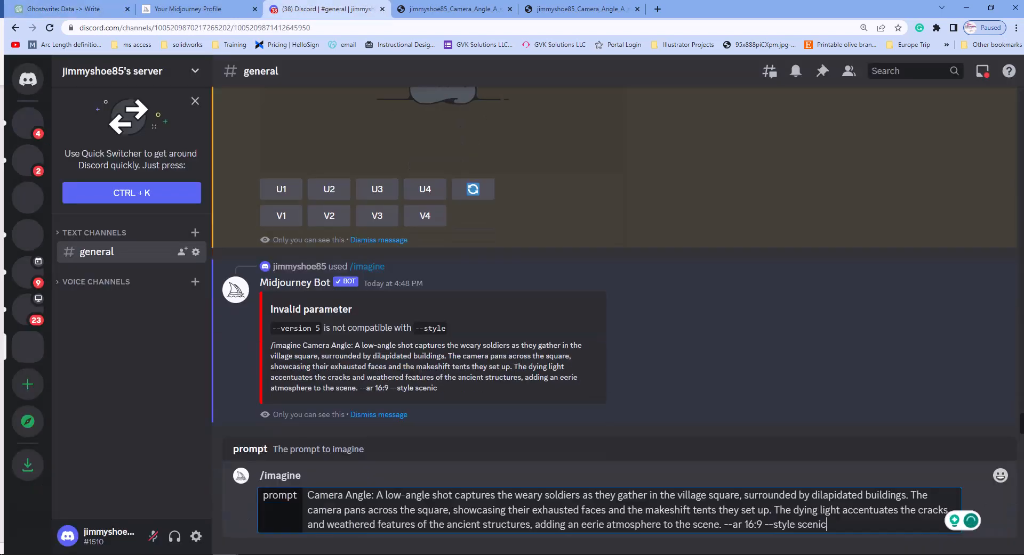
{"action": "key", "text": "ctrl+BackSpace"}
{"action": "key", "text": "ctrl+BackSpace"}
{"action": "type", "text": "--v 5"}
{"action": "key", "text": "Return"}
Return to ChatGPT and copy the full Scene 3 description, "Whispers of Unease in the Night".
{"action": "left_click", "coordinate": [71, 9]}
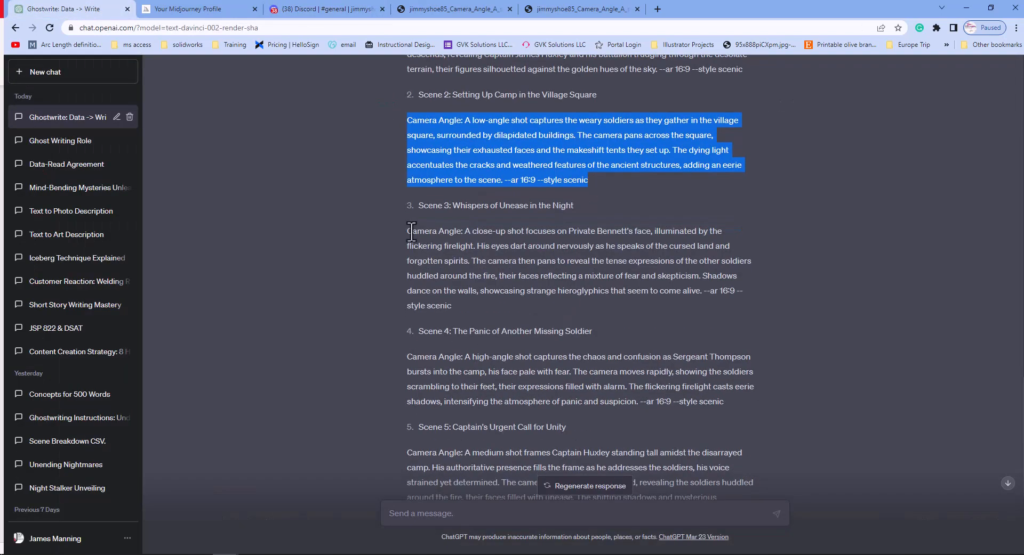
{"action": "left_click_drag", "start_coordinate": [408, 230], "coordinate": [453, 306]}
{"action": "right_click", "coordinate": [448, 291]}
{"action": "left_click", "coordinate": [463, 301]}
Switch to Discord and submit the Scene 3 description with /imagine, replacing "--style scenic" with "--v 5".
{"action": "left_click", "coordinate": [352, 7]}
{"action": "type", "text": "/ima"}
{"action": "key", "text": "Return"}
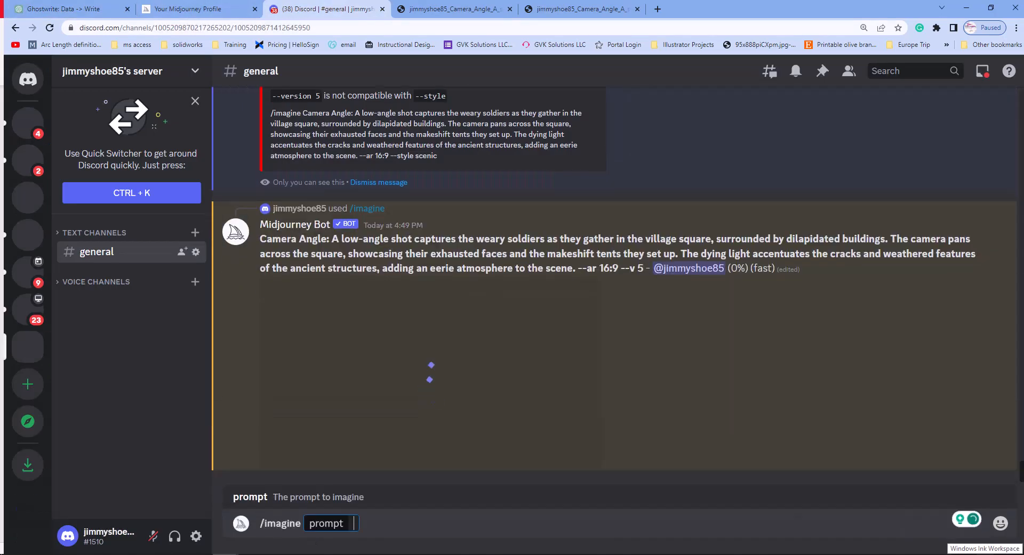
{"action": "key", "text": "ctrl+v"}
{"action": "key", "text": "BackSpace"}
{"action": "key", "text": "BackSpace"}
{"action": "key", "text": "BackSpace"}
{"action": "key", "text": "BackSpace"}
{"action": "key", "text": "BackSpace"}
{"action": "key", "text": "BackSpace"}
{"action": "key", "text": "BackSpace"}
{"action": "key", "text": "BackSpace"}
{"action": "key", "text": "BackSpace"}
{"action": "key", "text": "BackSpace"}
{"action": "key", "text": "BackSpace"}
{"action": "key", "text": "BackSpace"}
{"action": "key", "text": "BackSpace"}
{"action": "key", "text": "BackSpace"}
{"action": "type", "text": "--v 5"}
{"action": "key", "text": "Return"}
Return to ChatGPT and copy the full Scene 4 description, "The Panic of Another Missing Soldier".
{"action": "left_click", "coordinate": [72, 9]}
{"action": "scroll", "coordinate": [406, 144], "scroll_direction": "down", "scroll_amount": 4}
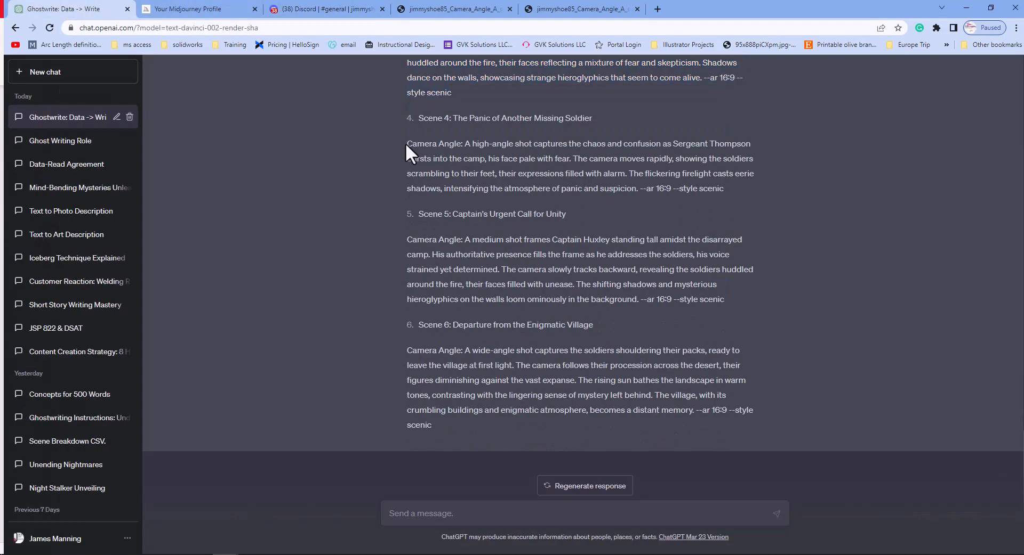
{"action": "left_click_drag", "start_coordinate": [407, 143], "coordinate": [724, 189]}
Switch to Discord and submit the Scene 4 description with /imagine, replacing "--style scenic" with "--v 5".
{"action": "left_click", "coordinate": [320, 9]}
{"action": "type", "text": "/im"}
{"action": "key", "text": "Return"}
{"action": "key", "text": "ctrl+v"}
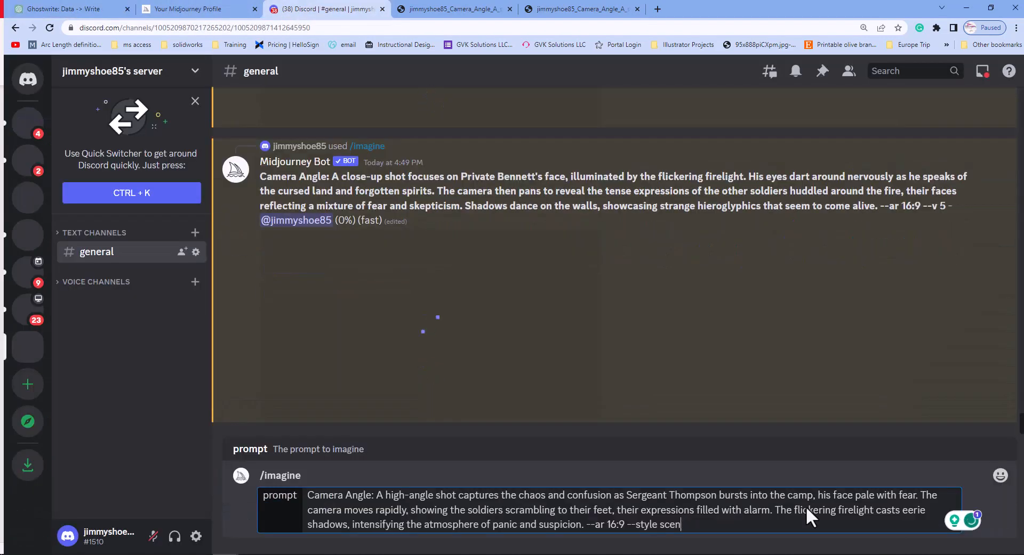
{"action": "key", "text": "BackSpace"}
{"action": "key", "text": "BackSpace"}
{"action": "key", "text": "BackSpace"}
{"action": "key", "text": "BackSpace"}
{"action": "key", "text": "BackSpace"}
{"action": "key", "text": "BackSpace"}
{"action": "key", "text": "BackSpace"}
{"action": "key", "text": "BackSpace"}
{"action": "key", "text": "BackSpace"}
{"action": "key", "text": "BackSpace"}
{"action": "key", "text": "BackSpace"}
{"action": "key", "text": "BackSpace"}
{"action": "key", "text": "BackSpace"}
{"action": "key", "text": "BackSpace"}
{"action": "type", "text": "--v 5"}
{"action": "key", "text": "Return"}
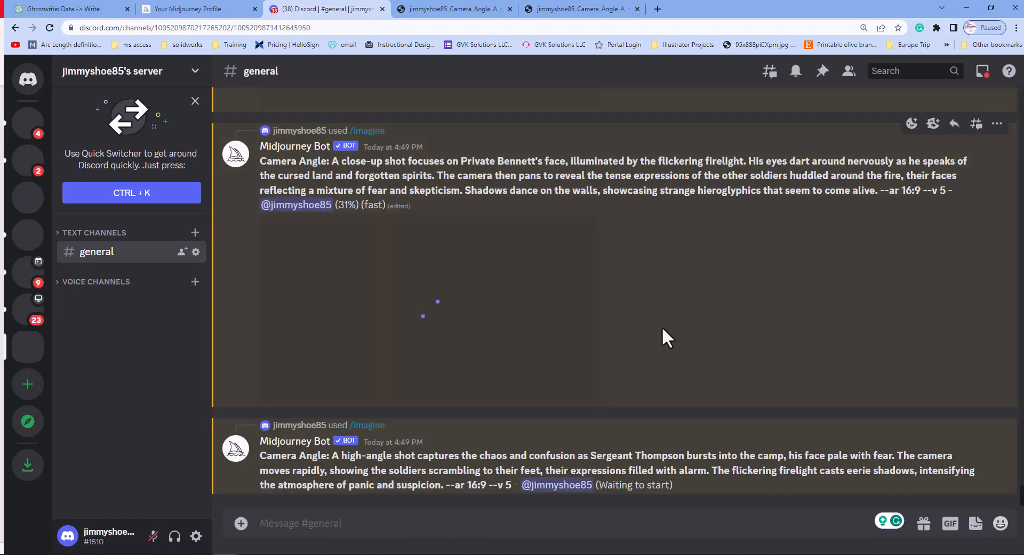
Return to ChatGPT and copy the Scene 5 description only up to "--ar 16:9", leaving out "--style scenic".
{"action": "left_click", "coordinate": [71, 9]}
{"action": "left_click_drag", "start_coordinate": [406, 240], "coordinate": [670, 299]}
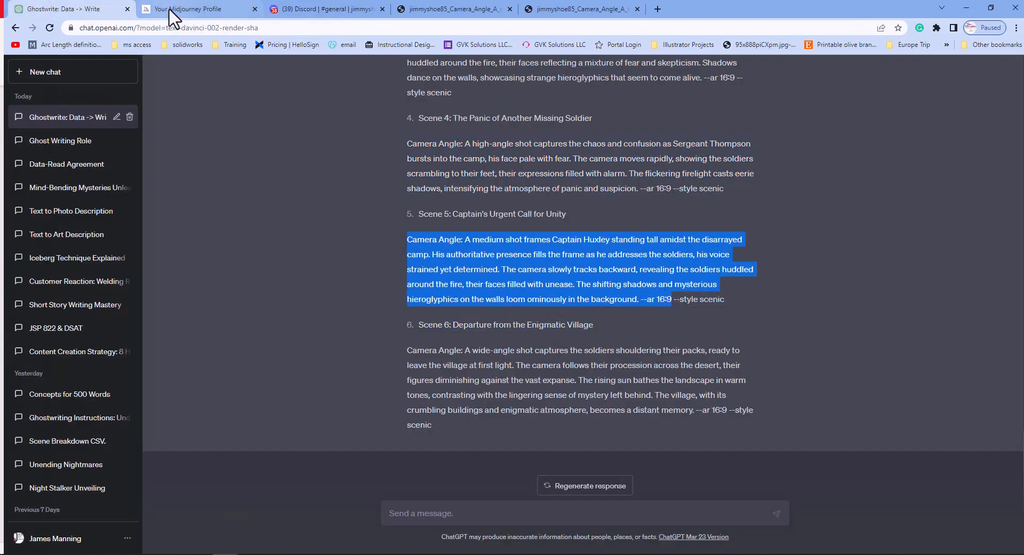
Switch to Discord, open the Scene 2 image grid in the browser, examine its four variations, and close it.
{"action": "left_click", "coordinate": [298, 9]}
{"action": "scroll", "coordinate": [444, 220], "scroll_direction": "down", "scroll_amount": 5}
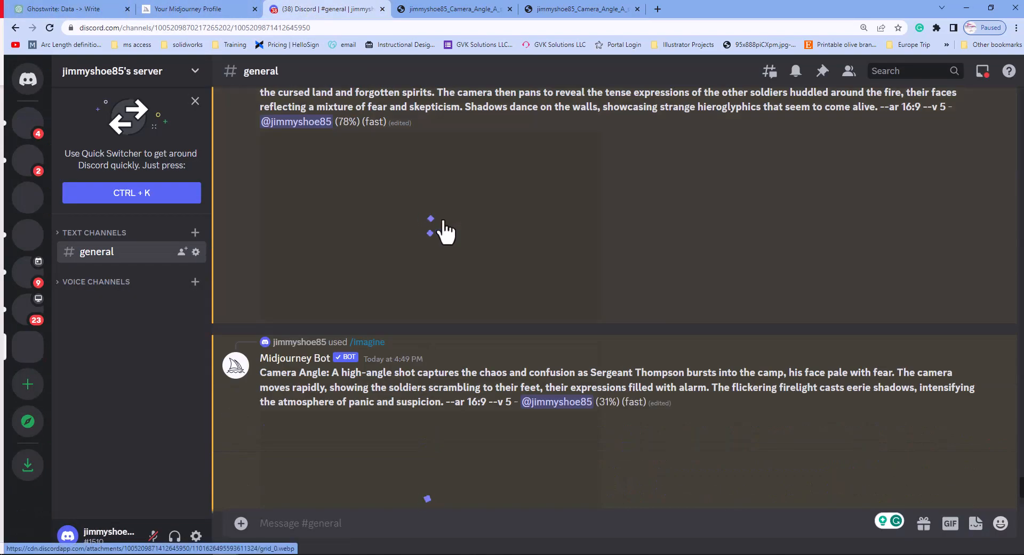
{"action": "scroll", "coordinate": [442, 242], "scroll_direction": "down", "scroll_amount": 4}
{"action": "left_click", "coordinate": [442, 244]}
{"action": "left_click", "coordinate": [290, 479]}
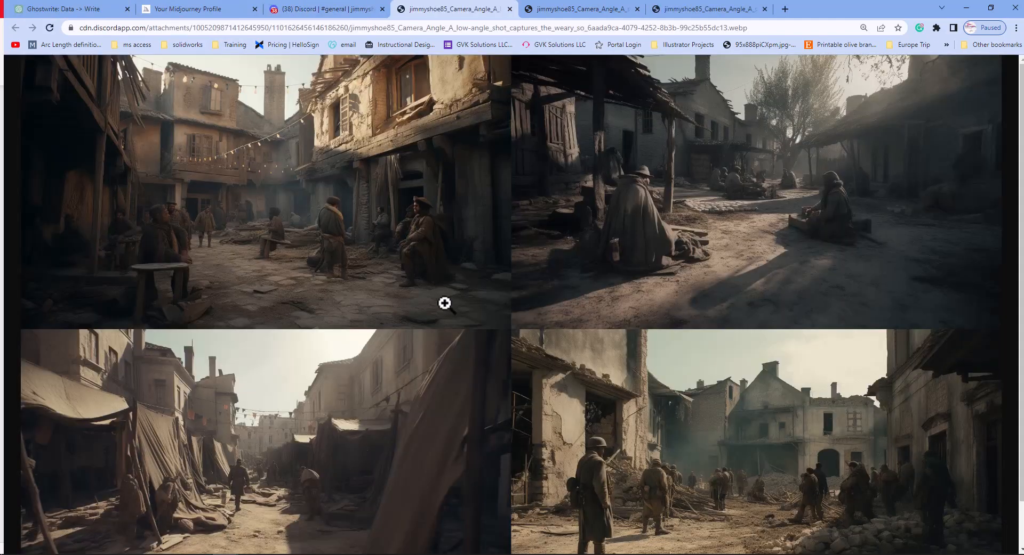
{"action": "key", "text": "ctrl+w"}
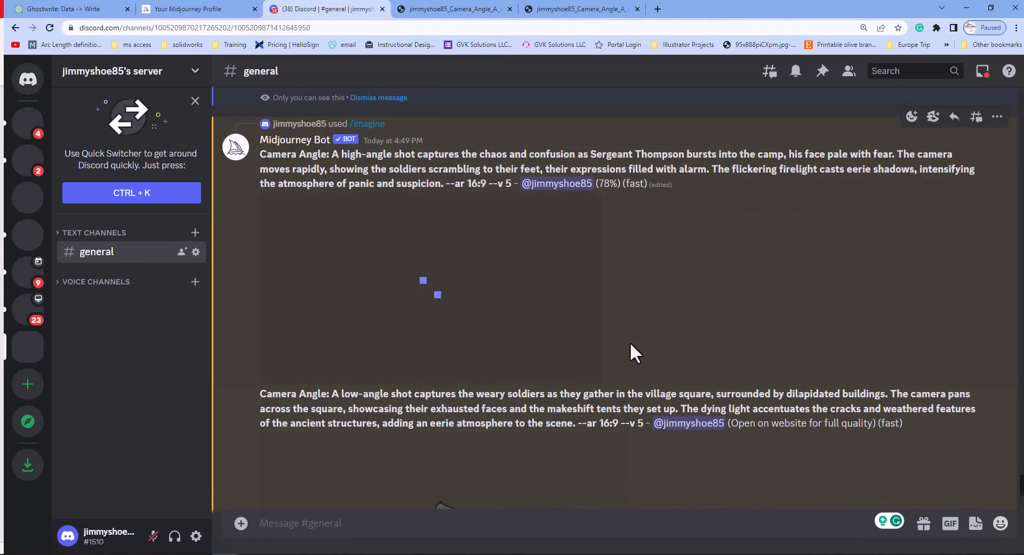
Submit the copied Scene 5 description, ending in "--ar 16:9", to the Midjourney Bot with /imagine.
{"action": "type", "text": "/im"}
{"action": "key", "text": "Tab"}
{"action": "key", "text": "ctrl+v"}
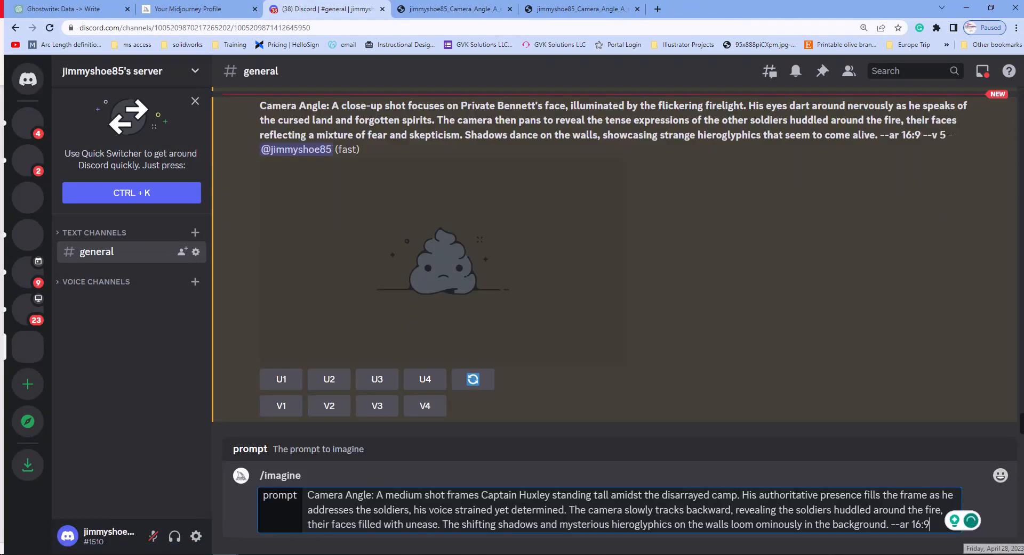
{"action": "key", "text": "Return"}
Return to ChatGPT and copy the Scene 6 description, "Departure from the Enigmatic Village", up to "--ar 16:9".
{"action": "key", "text": "ctrl+1"}
{"action": "left_click_drag", "start_coordinate": [406, 350], "coordinate": [725, 416]}
{"action": "key", "text": "ctrl+c"}
Switch to Discord and submit the copied Scene 6 description to the Midjourney Bot with /imagine.
{"action": "key", "text": "ctrl+3"}
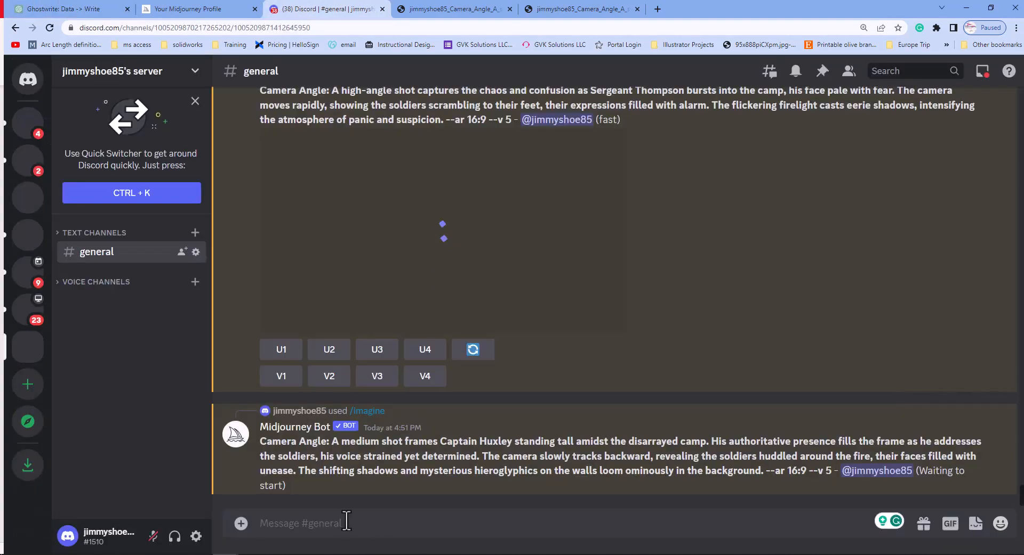
{"action": "type", "text": "/im"}
{"action": "key", "text": "Tab"}
{"action": "key", "text": "ctrl+v"}
{"action": "key", "text": "Return"}
Highlight "Open on website for full quality" on the Scene 2 result, view the Scene 1 image grid, and return to Discord.
{"action": "scroll", "coordinate": [602, 290], "scroll_direction": "up", "scroll_amount": 20}
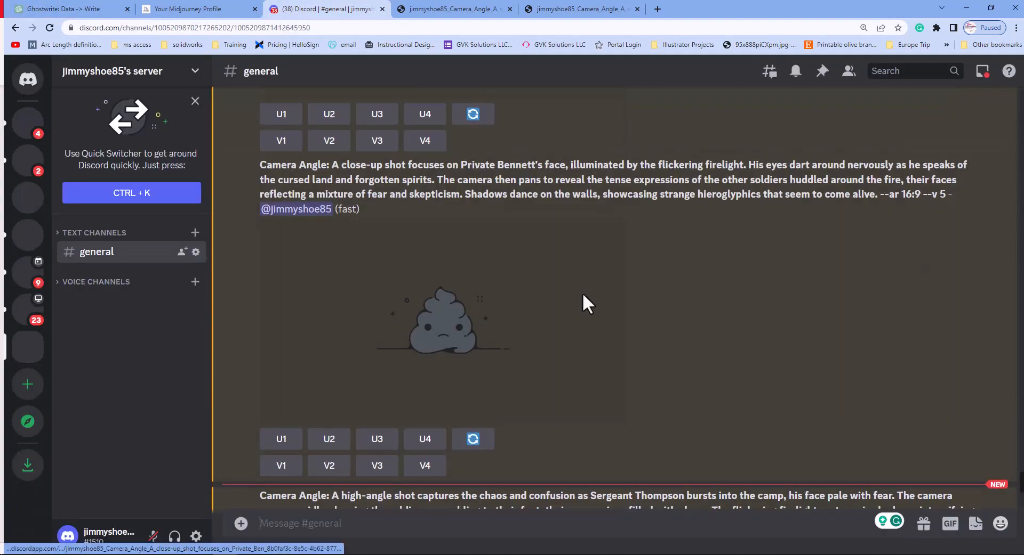
{"action": "left_click_drag", "start_coordinate": [732, 249], "coordinate": [867, 249]}
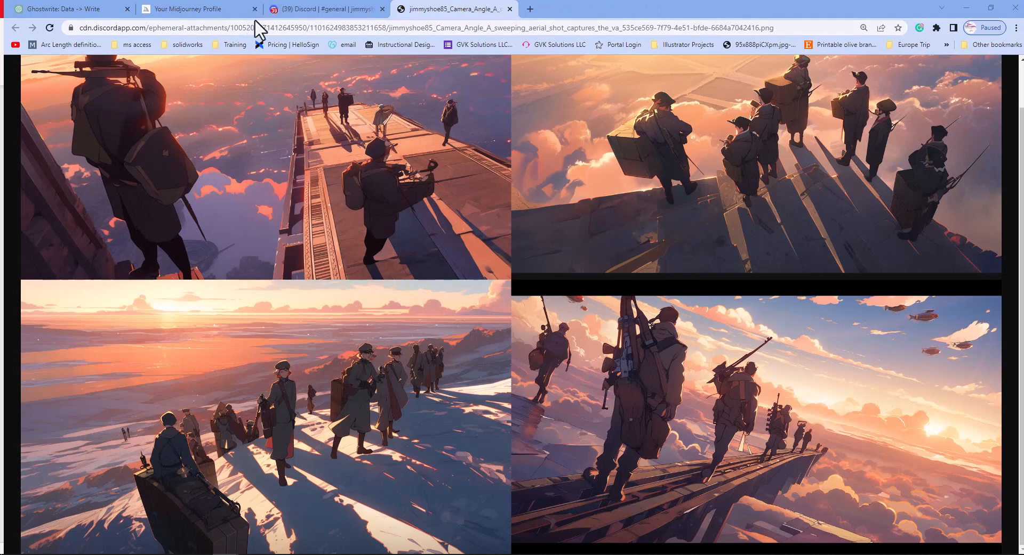
{"action": "left_click", "coordinate": [296, 11]}
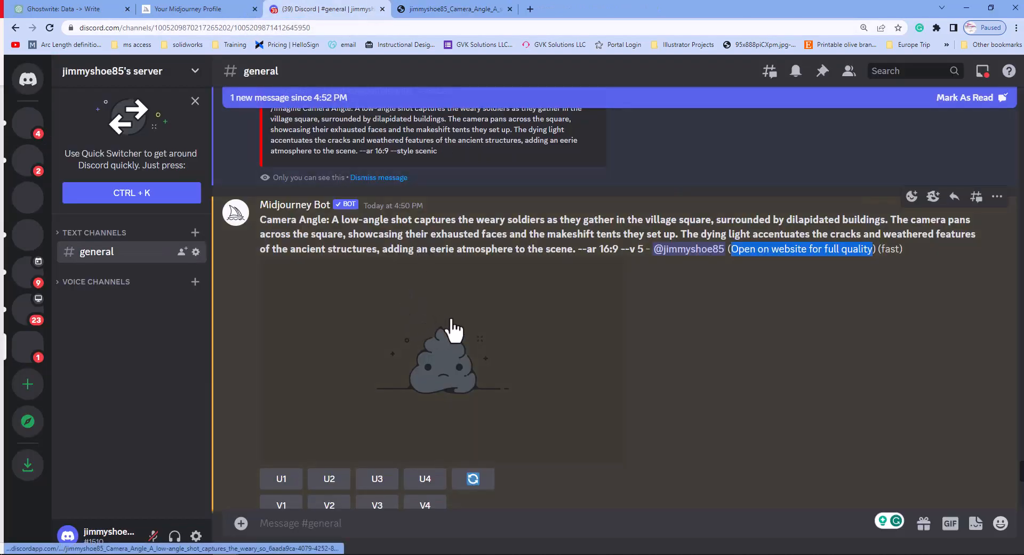
Open the Scene 5 medium-shot image grid in the browser, examine its four variations, and close it along with the Discord preview.
{"action": "scroll", "coordinate": [434, 281], "scroll_direction": "down", "scroll_amount": 4}
{"action": "scroll", "coordinate": [578, 296], "scroll_direction": "up", "scroll_amount": 1}
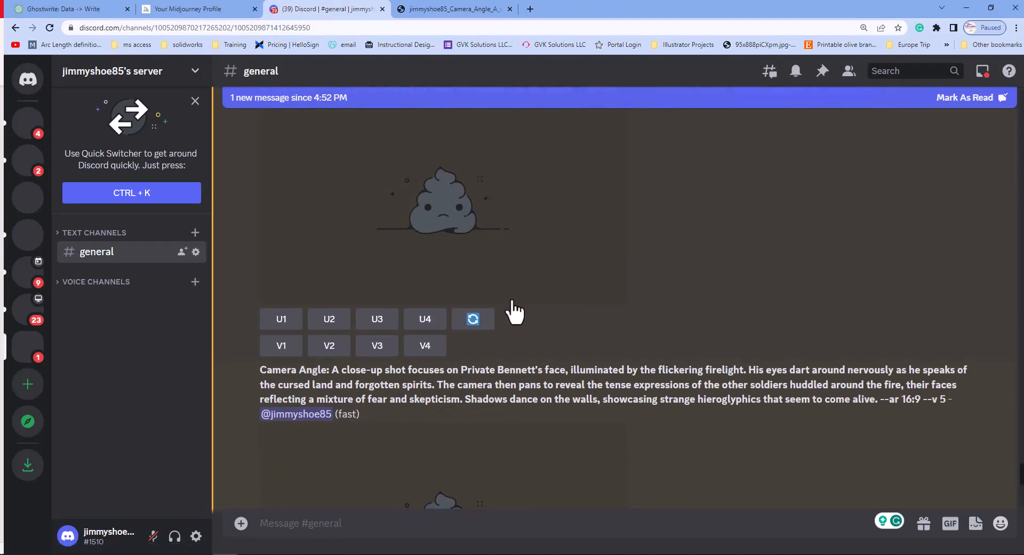
{"action": "scroll", "coordinate": [515, 313], "scroll_direction": "up", "scroll_amount": 2}
{"action": "scroll", "coordinate": [529, 348], "scroll_direction": "down", "scroll_amount": 6}
{"action": "scroll", "coordinate": [474, 362], "scroll_direction": "down", "scroll_amount": 10}
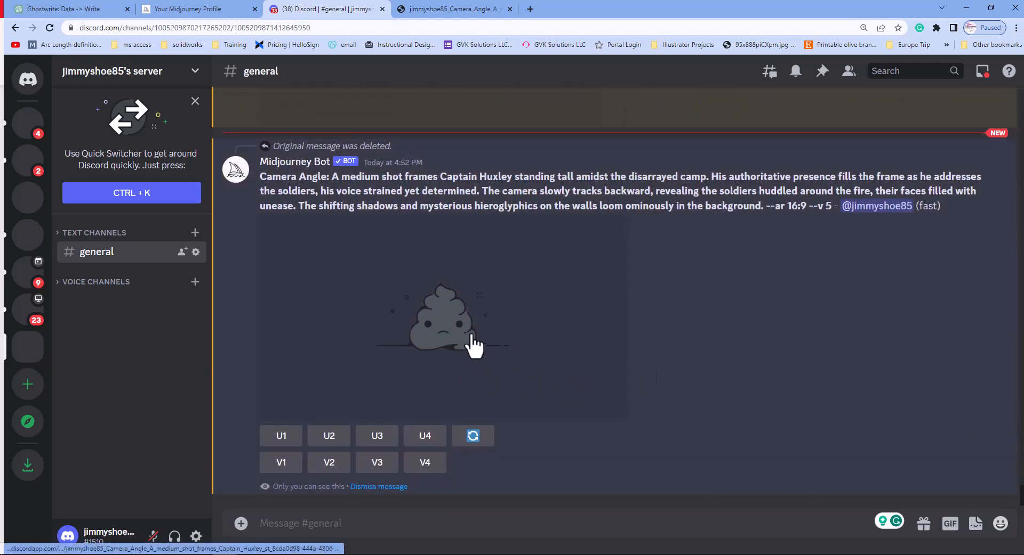
{"action": "left_click", "coordinate": [430, 336]}
{"action": "left_click", "coordinate": [258, 479]}
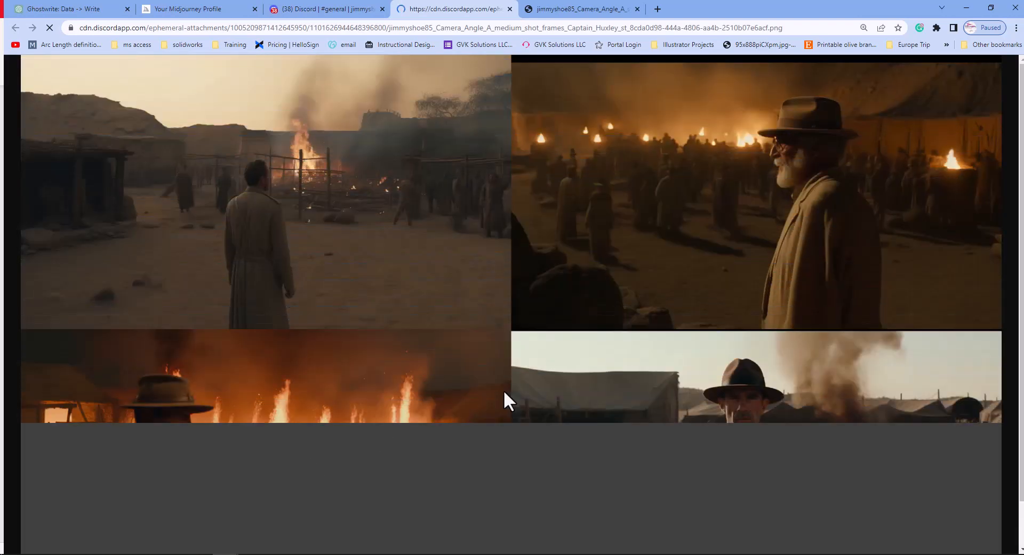
{"action": "scroll", "coordinate": [511, 367], "scroll_direction": "down", "scroll_amount": 1}
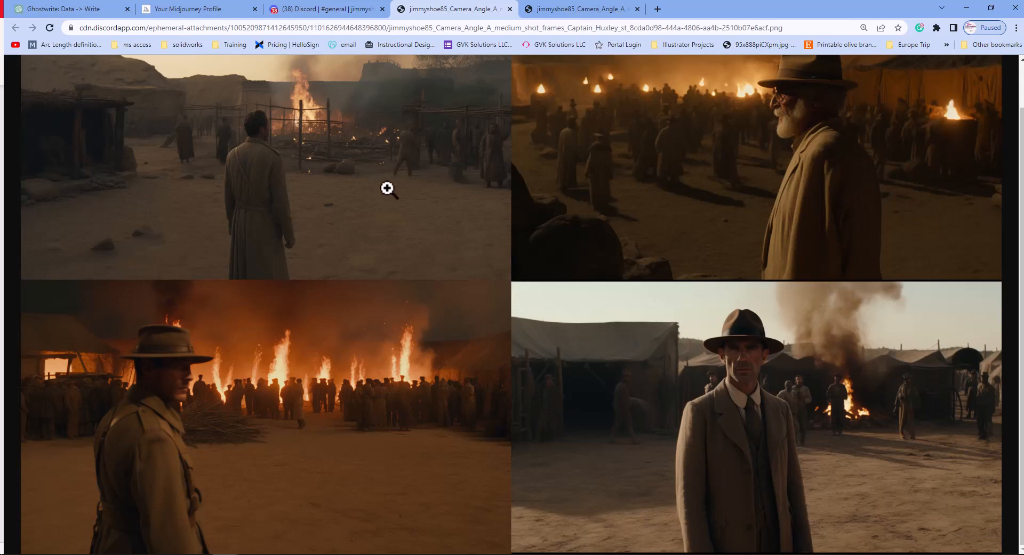
{"action": "left_click", "coordinate": [510, 9]}
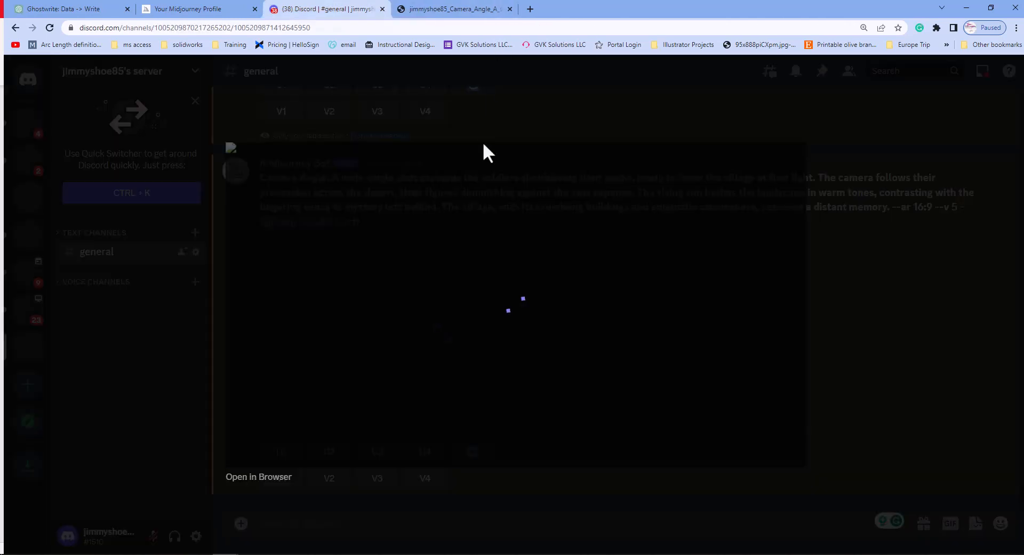
{"action": "left_click", "coordinate": [874, 296]}
Reopen the Scene 5 image grid in the browser, view it again, and return to the Discord channel.
{"action": "scroll", "coordinate": [548, 297], "scroll_direction": "up", "scroll_amount": 5}
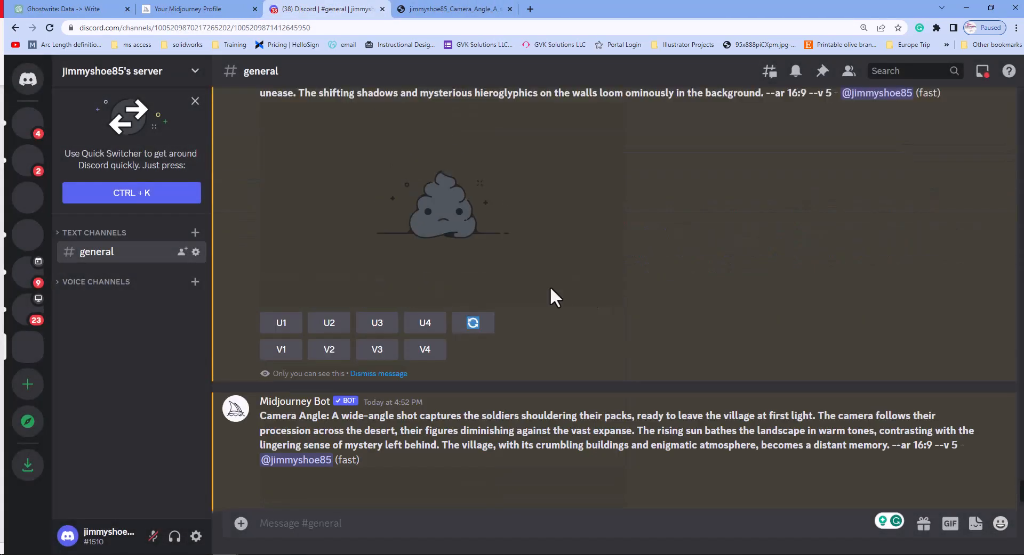
{"action": "left_click", "coordinate": [424, 286]}
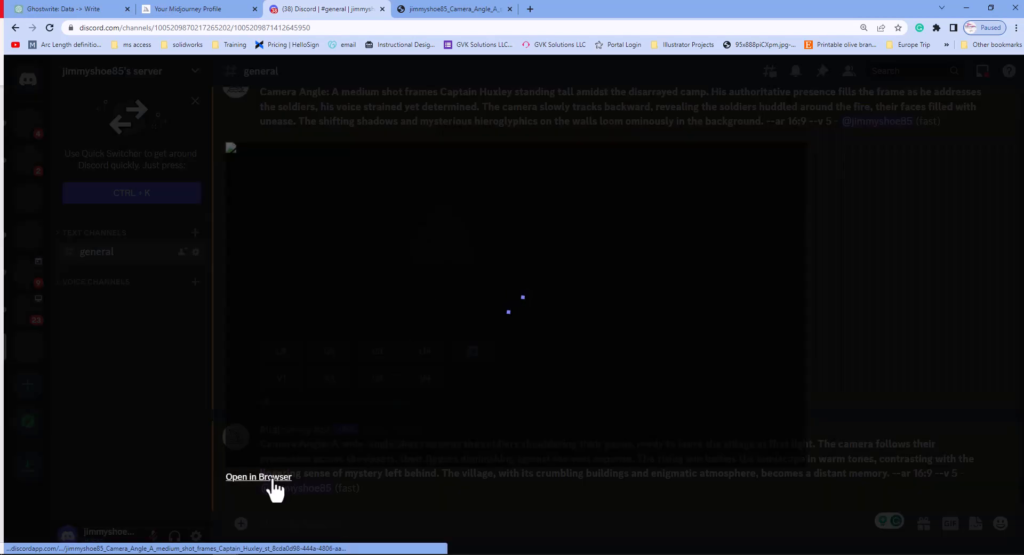
{"action": "left_click", "coordinate": [272, 477]}
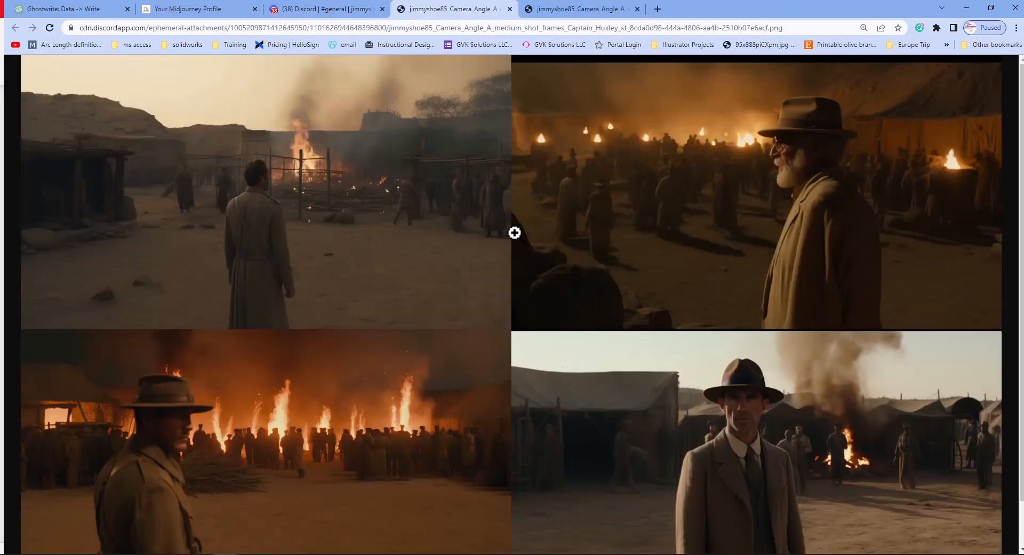
{"action": "left_click", "coordinate": [331, 9]}
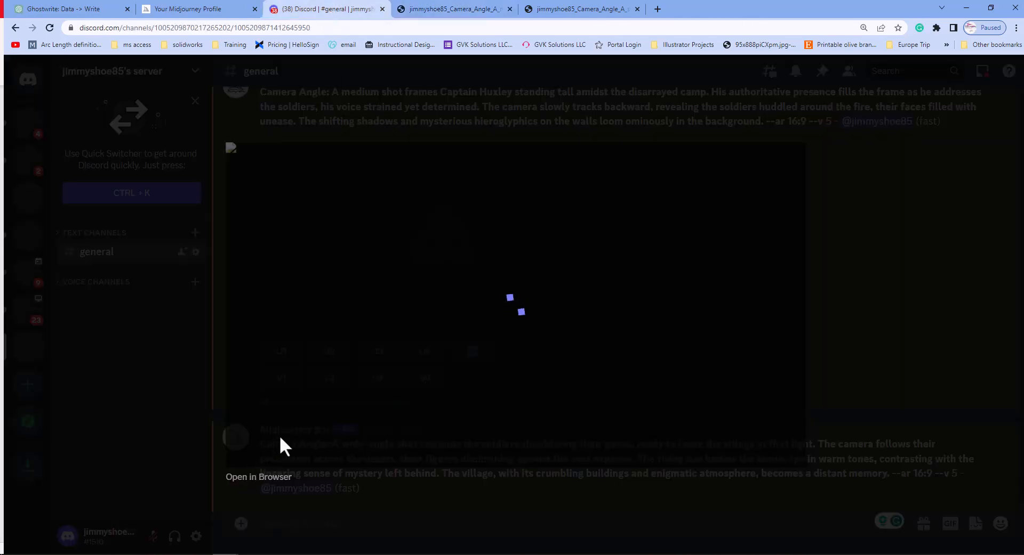
{"action": "left_click", "coordinate": [857, 335]}
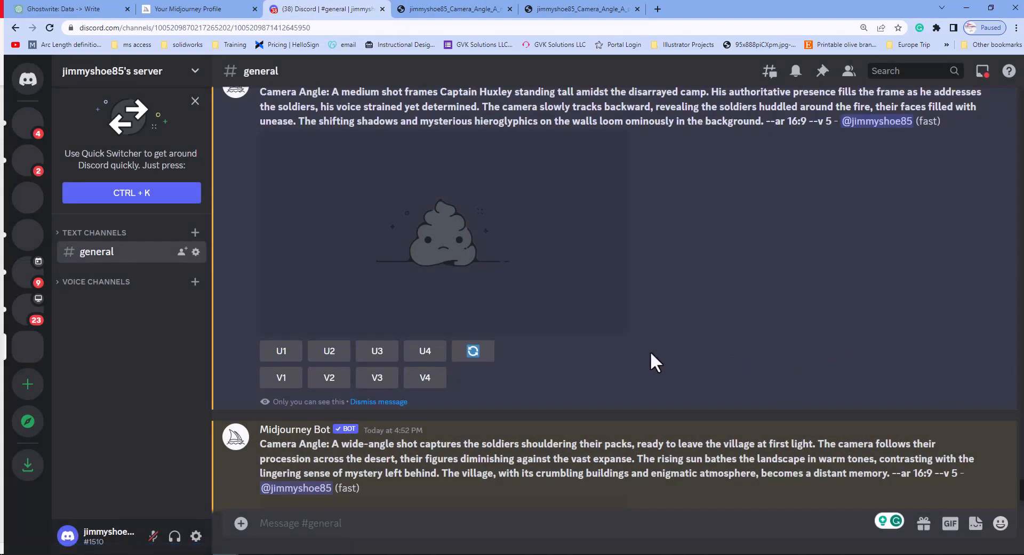
Open the Scene 6 wide-angle image grid in the browser, examine its four variations, and return to the Discord channel.
{"action": "left_click", "coordinate": [432, 344]}
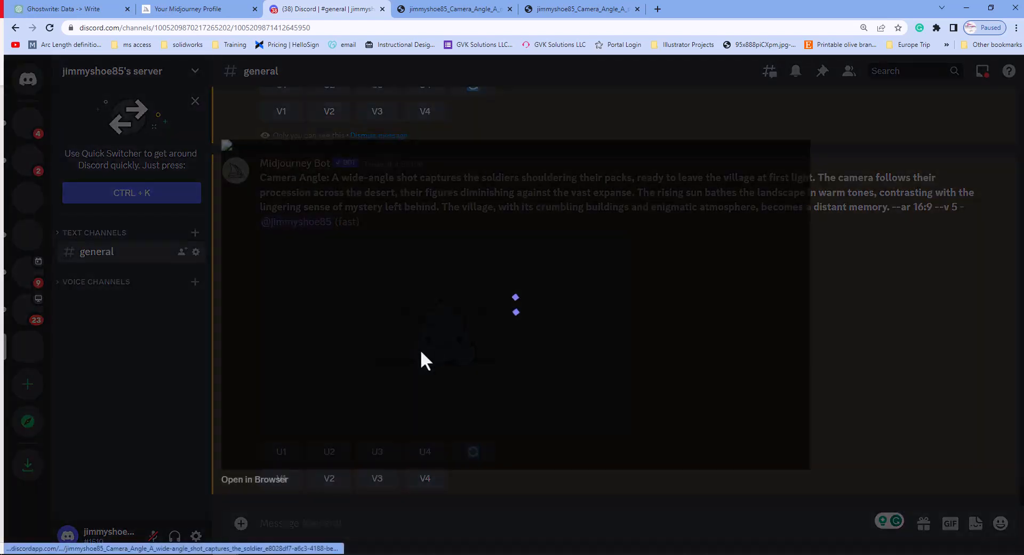
{"action": "left_click", "coordinate": [248, 479]}
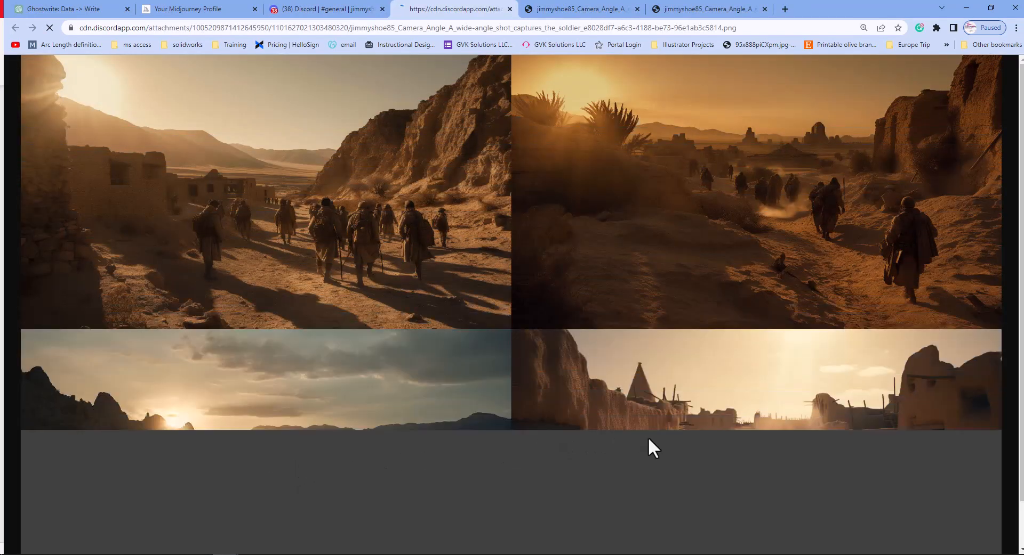
{"action": "scroll", "coordinate": [778, 351], "scroll_direction": "down", "scroll_amount": 1}
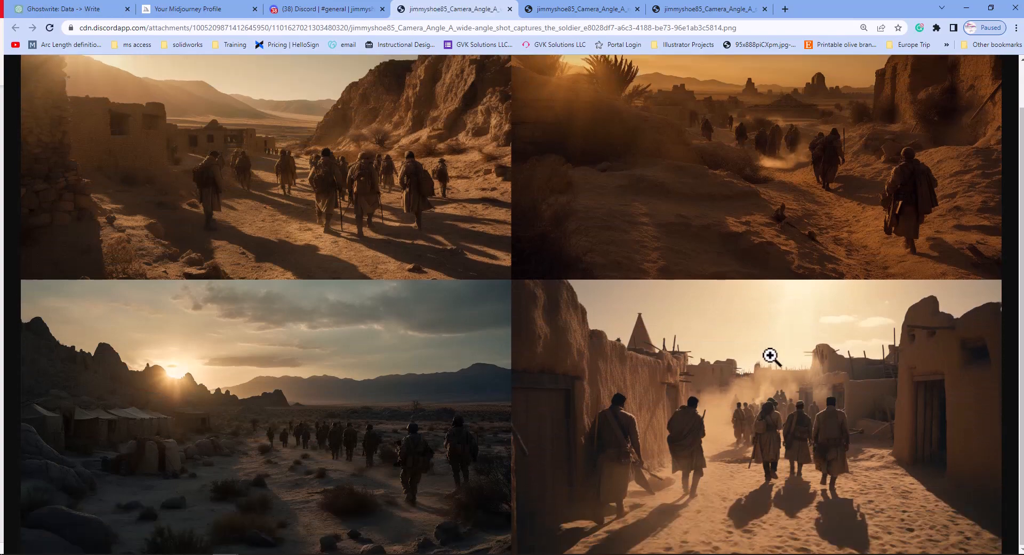
{"action": "left_click", "coordinate": [352, 9]}
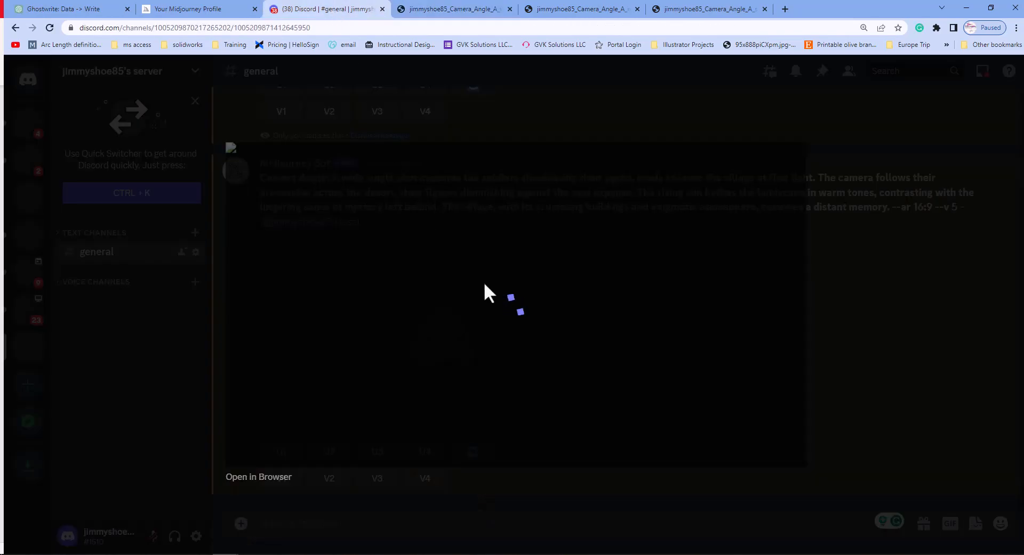
{"action": "left_click", "coordinate": [838, 269]}
Open the Scene 4 high-angle image grid in the browser, examine its four variations, and close it along with the Discord preview.
{"action": "scroll", "coordinate": [514, 299], "scroll_direction": "up", "scroll_amount": 10}
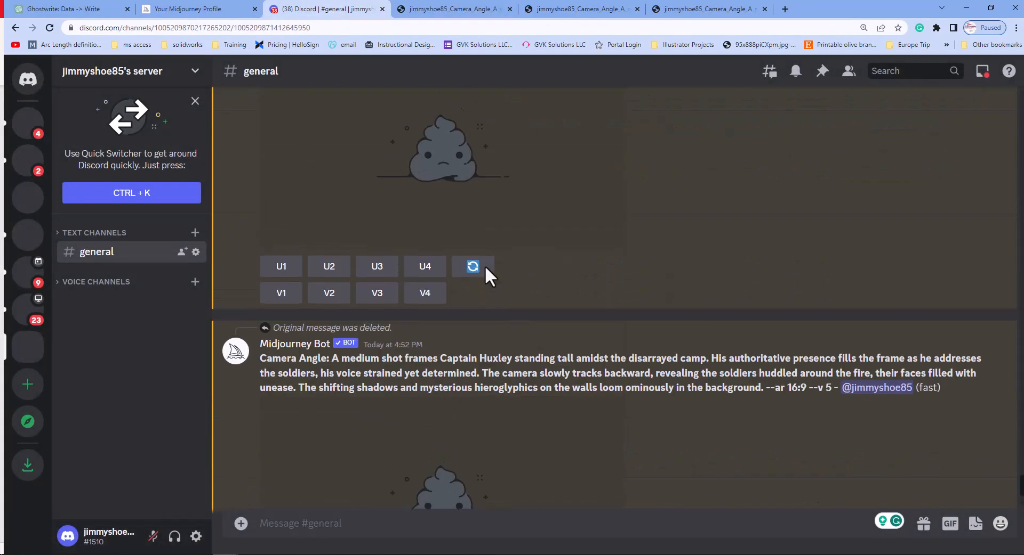
{"action": "left_click", "coordinate": [454, 192]}
{"action": "left_click", "coordinate": [264, 479]}
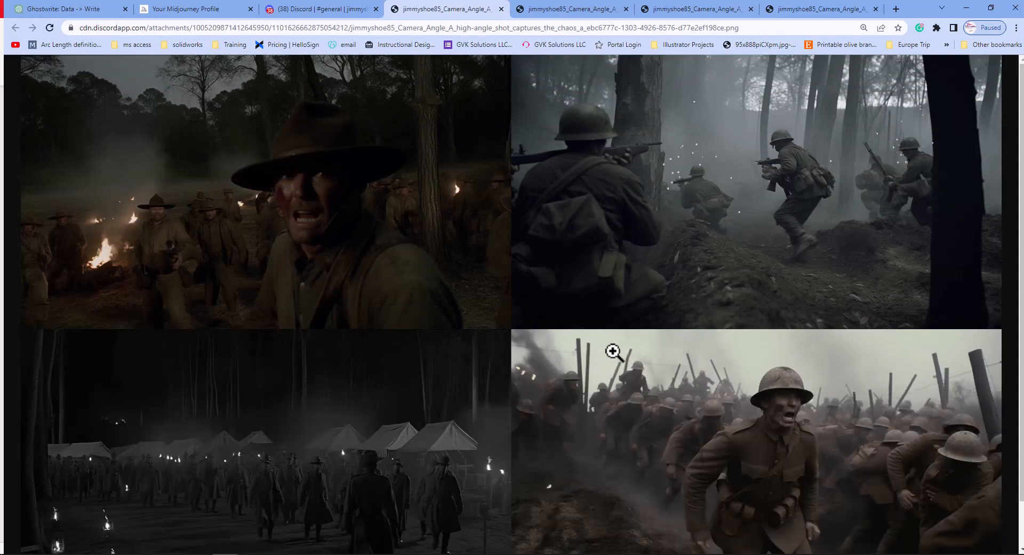
{"action": "scroll", "coordinate": [613, 347], "scroll_direction": "down", "scroll_amount": 1}
{"action": "scroll", "coordinate": [623, 347], "scroll_direction": "up", "scroll_amount": 1}
{"action": "left_click", "coordinate": [502, 9]}
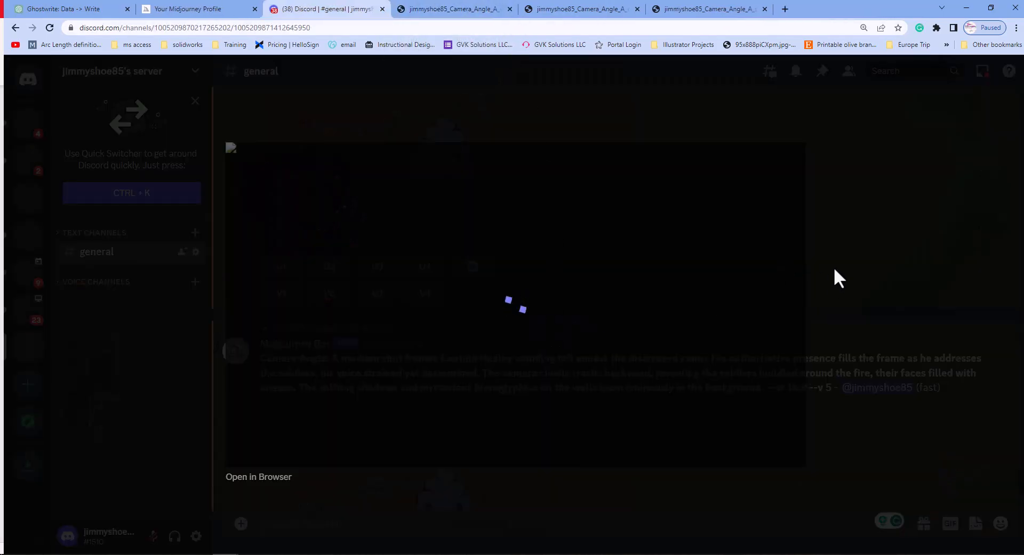
{"action": "left_click", "coordinate": [835, 269]}
Open the Scene 3 close-up image grid in the browser, examine its four variations, and close it along with the Discord preview.
{"action": "scroll", "coordinate": [711, 316], "scroll_direction": "up", "scroll_amount": 5}
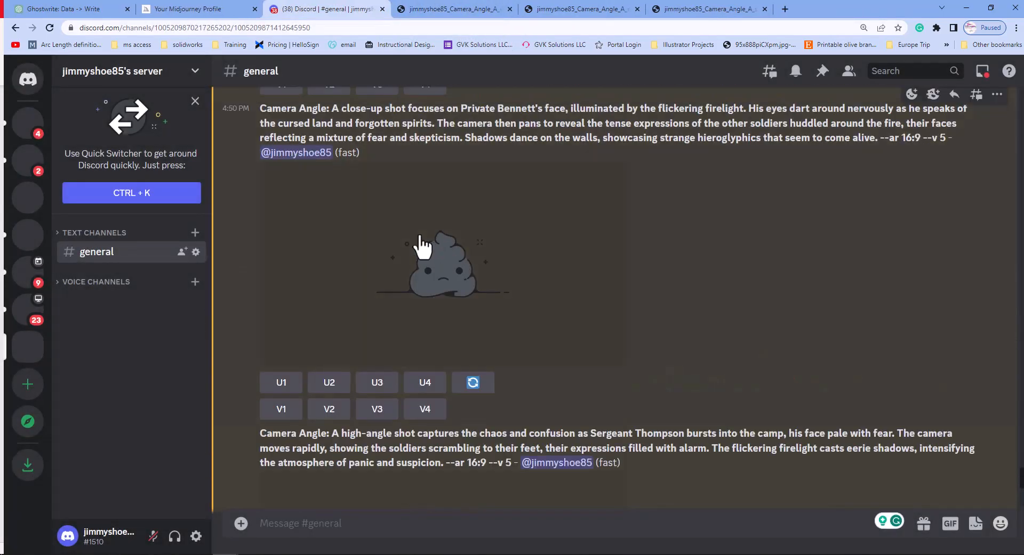
{"action": "left_click", "coordinate": [421, 246]}
{"action": "left_click", "coordinate": [273, 479]}
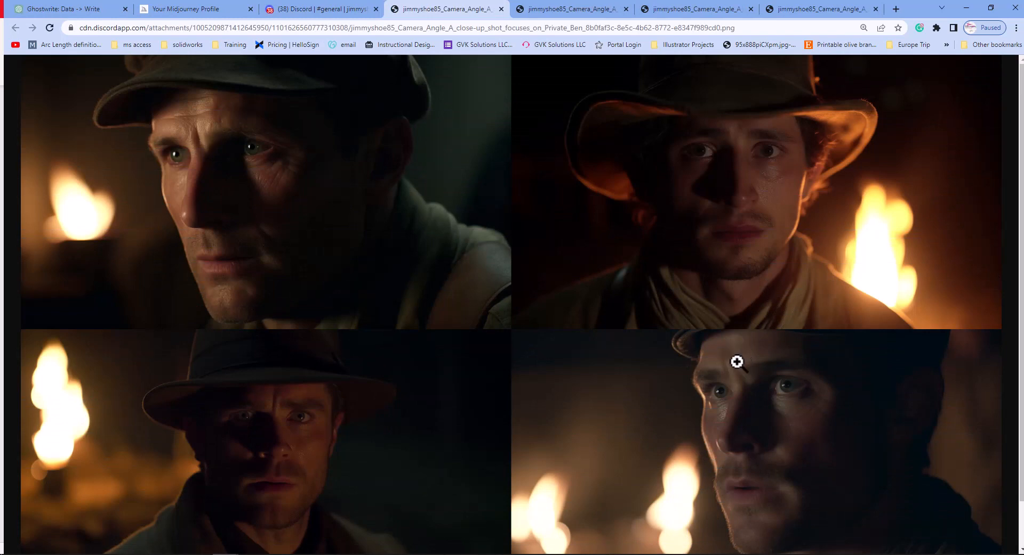
{"action": "scroll", "coordinate": [736, 362], "scroll_direction": "down", "scroll_amount": 1}
{"action": "scroll", "coordinate": [729, 370], "scroll_direction": "up", "scroll_amount": 1}
{"action": "left_click", "coordinate": [501, 9]}
{"action": "left_click", "coordinate": [834, 273]}
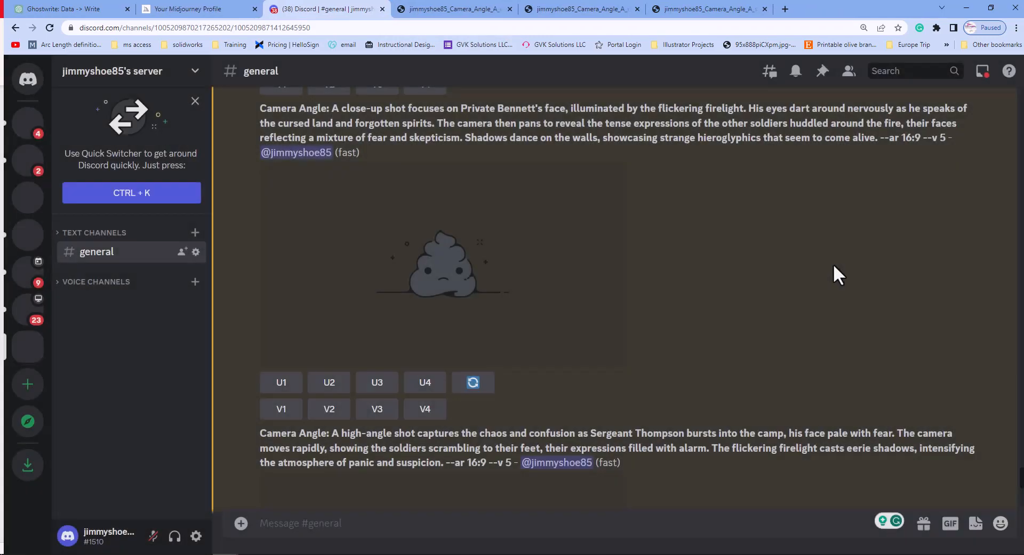
Open the Scene 2 low-angle image grid in the browser, review its four variations, and close it along with the Discord preview.
{"action": "scroll", "coordinate": [549, 279], "scroll_direction": "up", "scroll_amount": 8}
{"action": "left_click", "coordinate": [447, 267]}
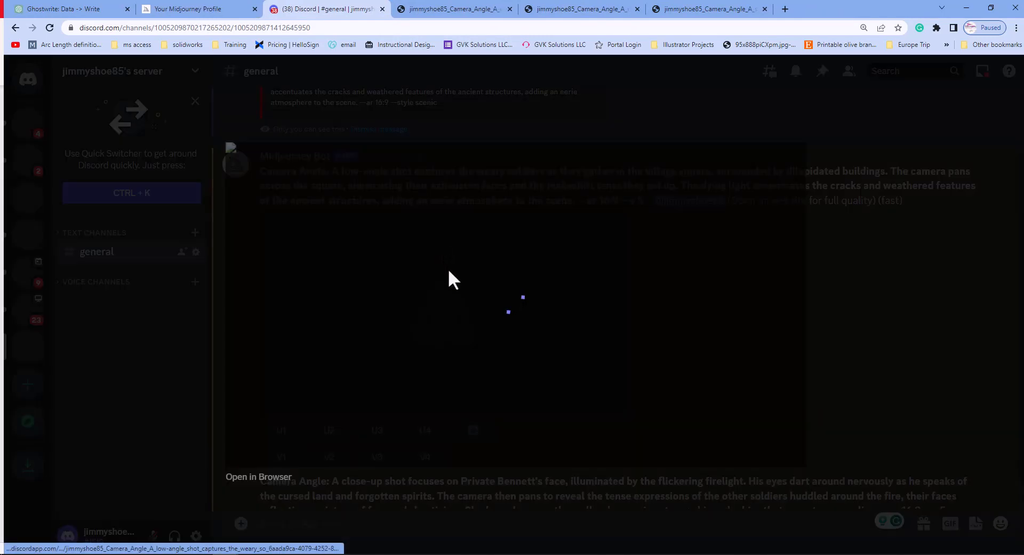
{"action": "left_click", "coordinate": [250, 479]}
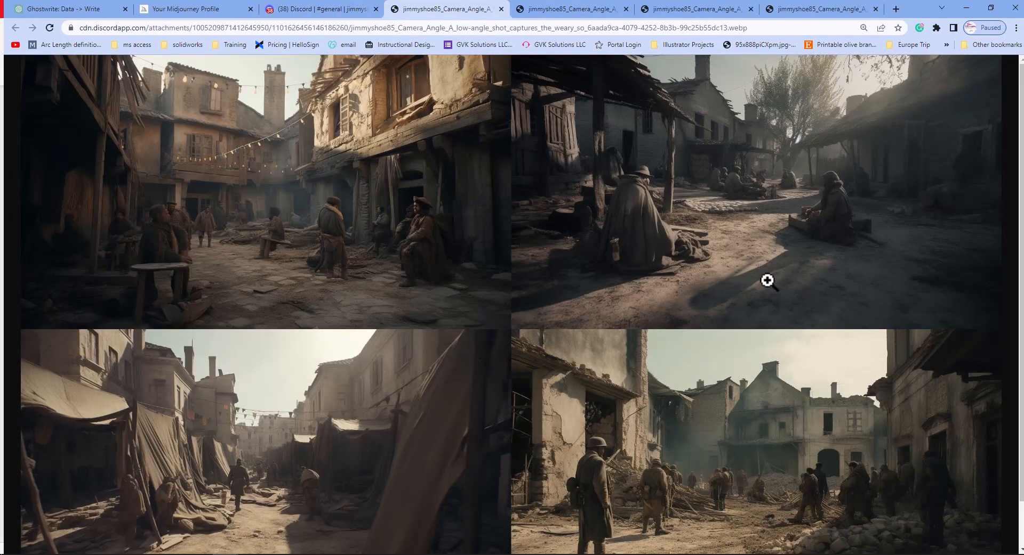
{"action": "left_click", "coordinate": [500, 9]}
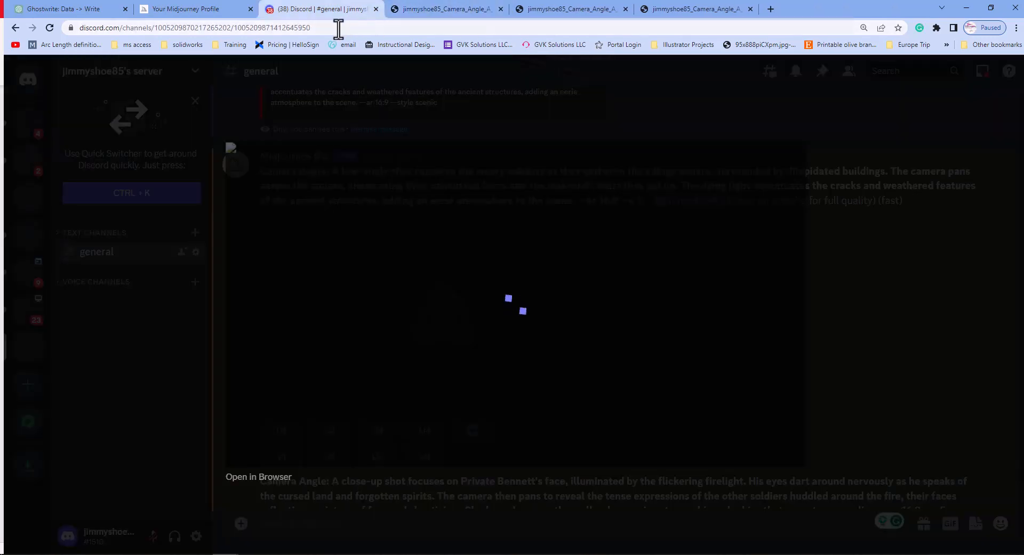
{"action": "left_click", "coordinate": [859, 337]}
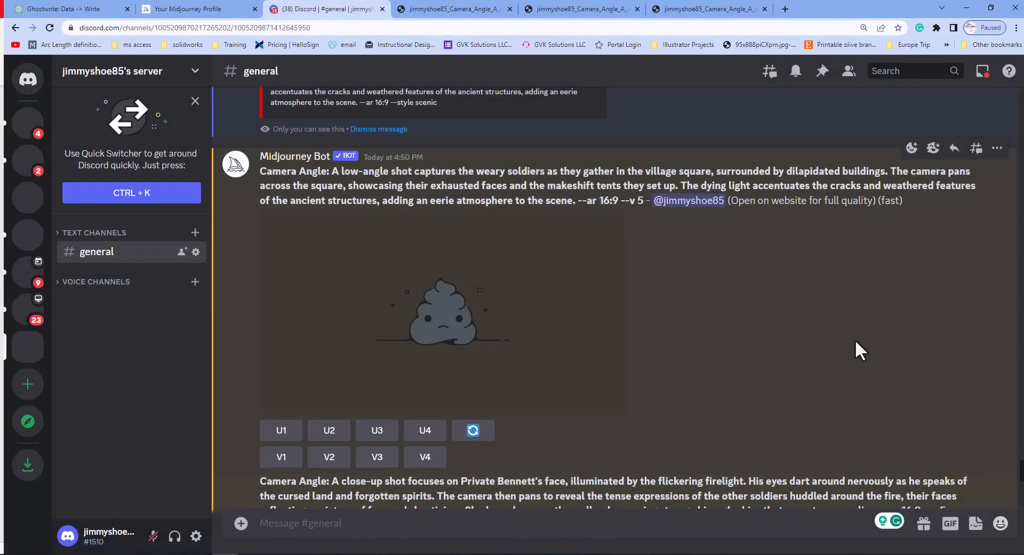
Switch to ChatGPT and review the art director prompt and the six scene descriptions through Scene 6.
{"action": "left_click", "coordinate": [88, 10]}
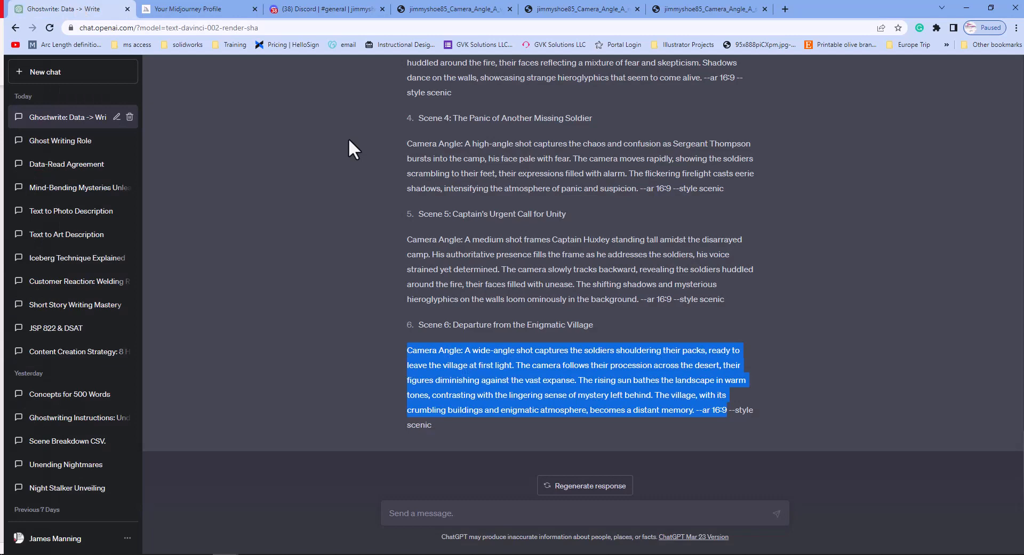
{"action": "left_click", "coordinate": [370, 234]}
{"action": "scroll", "coordinate": [419, 266], "scroll_direction": "up", "scroll_amount": 7}
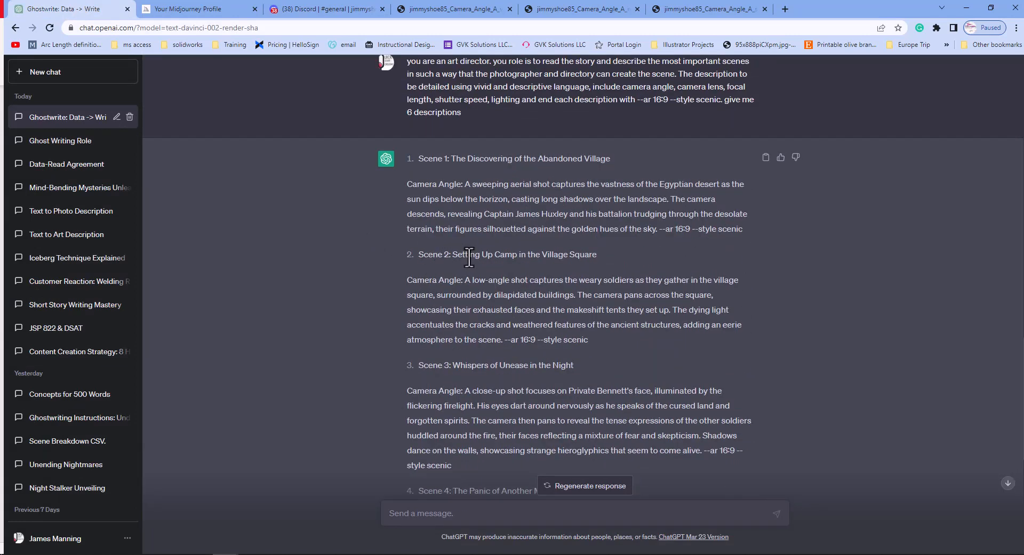
{"action": "scroll", "coordinate": [491, 269], "scroll_direction": "up", "scroll_amount": 2}
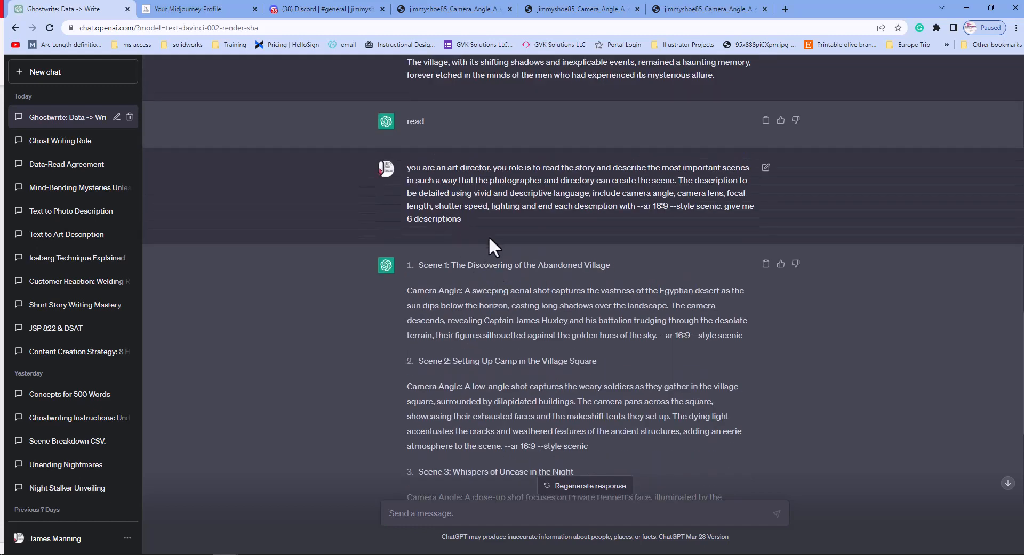
{"action": "scroll", "coordinate": [489, 238], "scroll_direction": "up", "scroll_amount": 1}
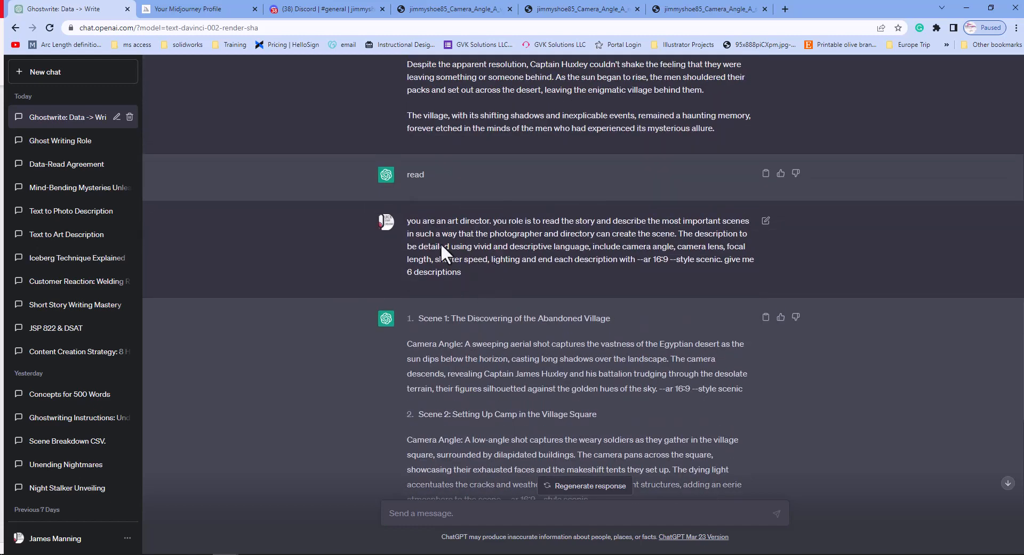
{"action": "scroll", "coordinate": [442, 245], "scroll_direction": "down", "scroll_amount": 2}
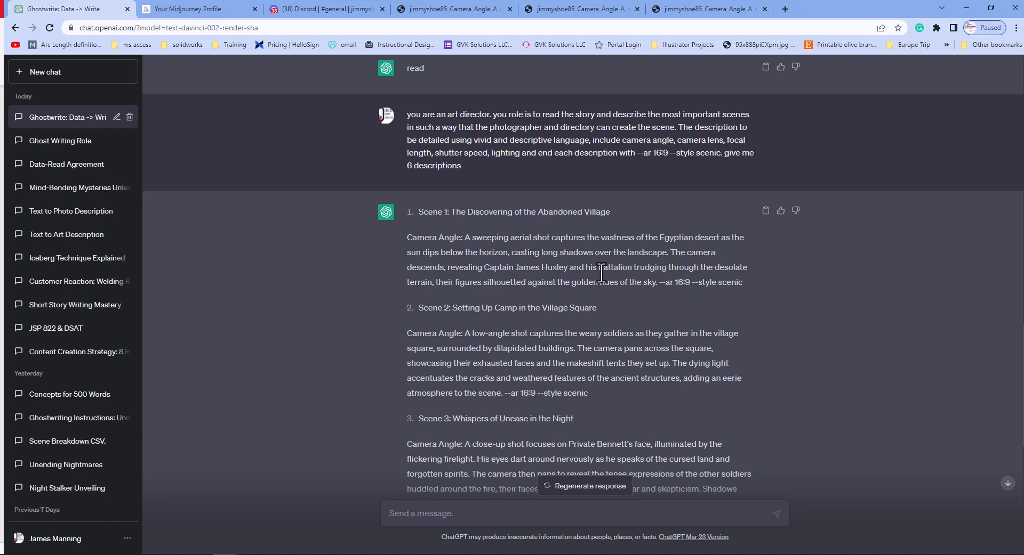
{"action": "scroll", "coordinate": [513, 255], "scroll_direction": "down", "scroll_amount": 5}
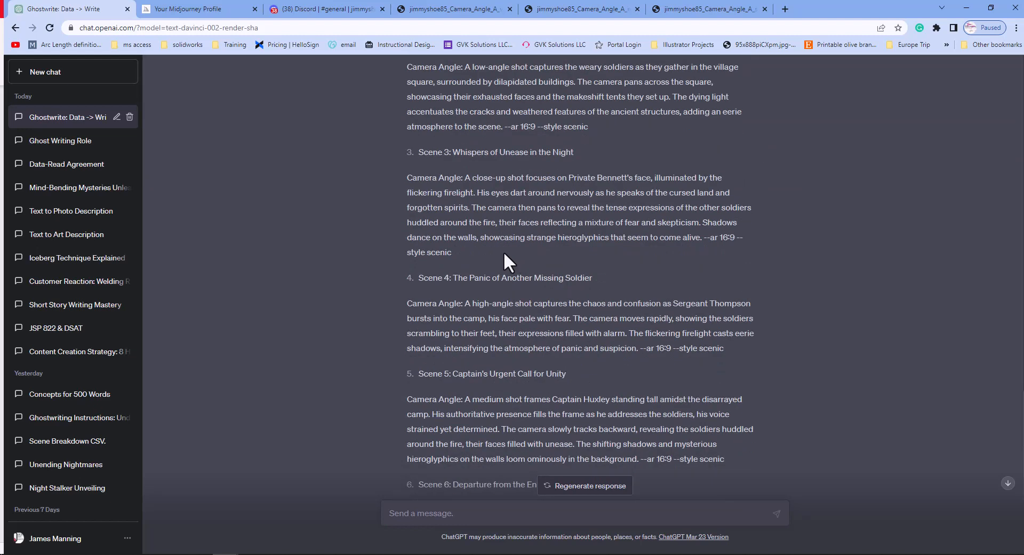
{"action": "scroll", "coordinate": [504, 266], "scroll_direction": "down", "scroll_amount": 3}
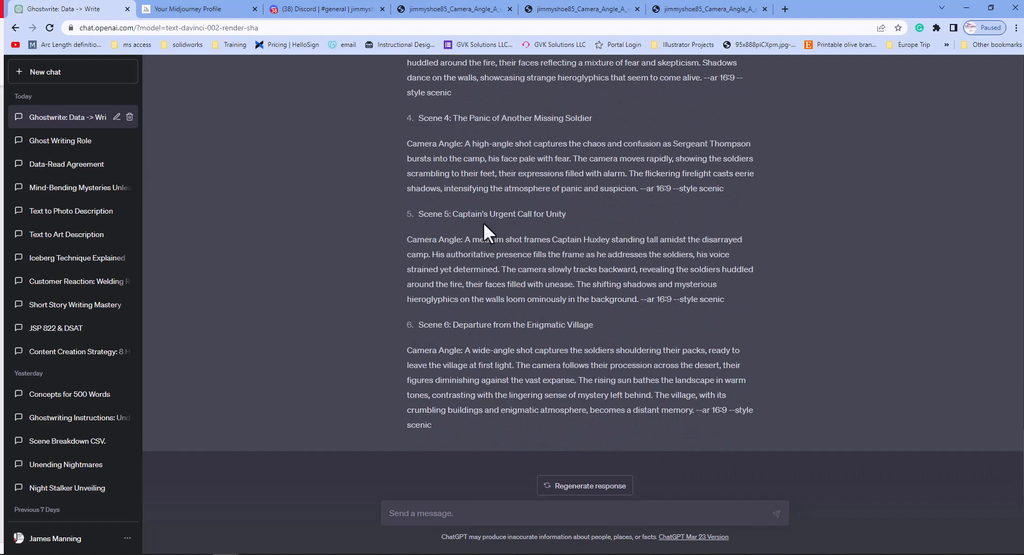